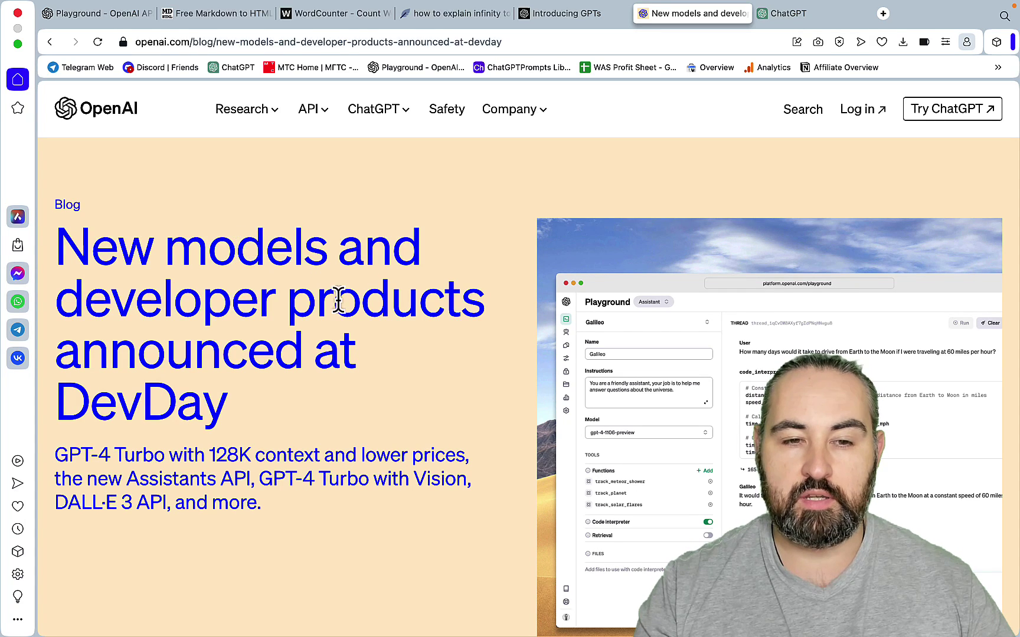
Step: Scroll through the DevDay post on GPT-4 Turbo with 128K context and new developer products
scroll(402, 360, down, 3)
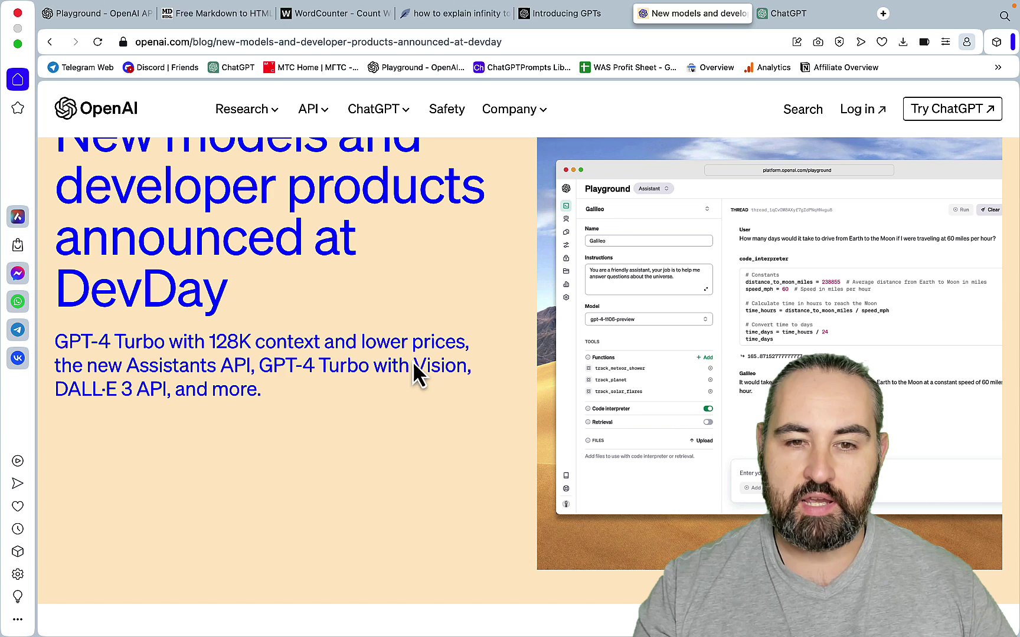
scroll(412, 361, up, 2)
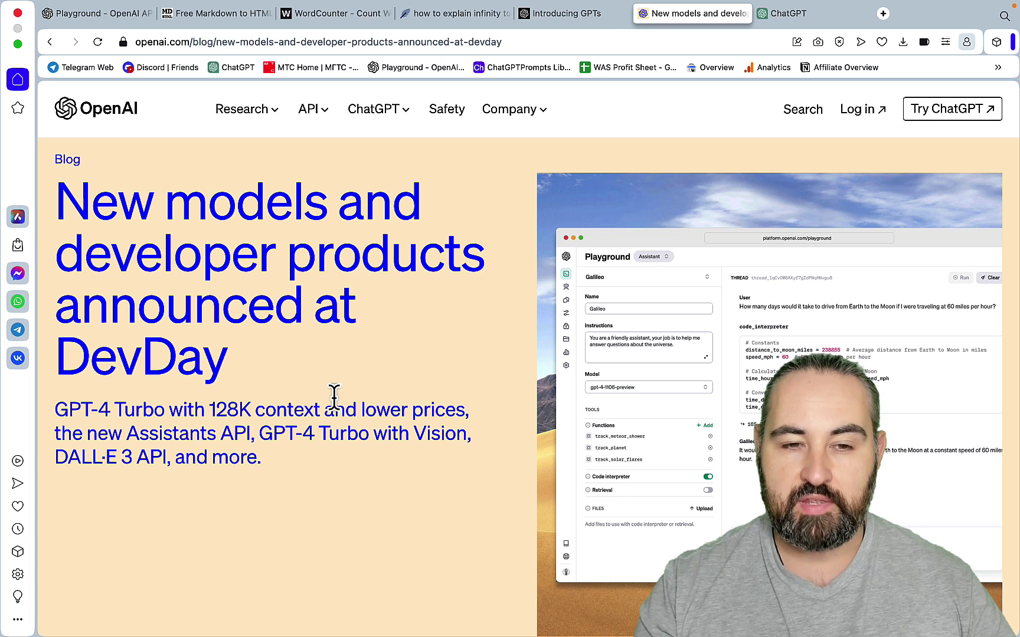
scroll(334, 396, down, 2)
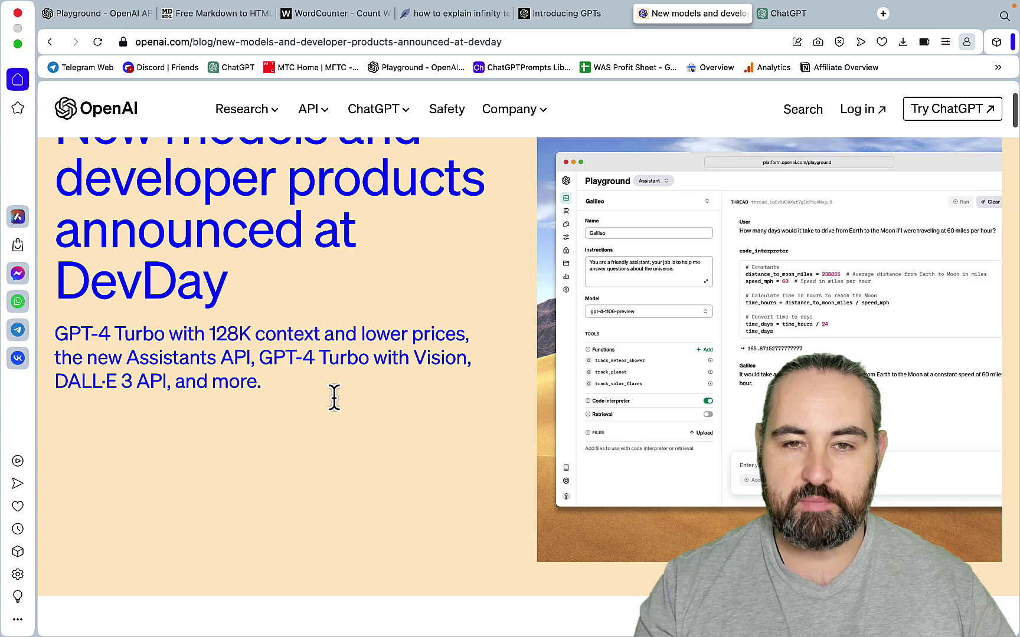
scroll(334, 396, up, 1)
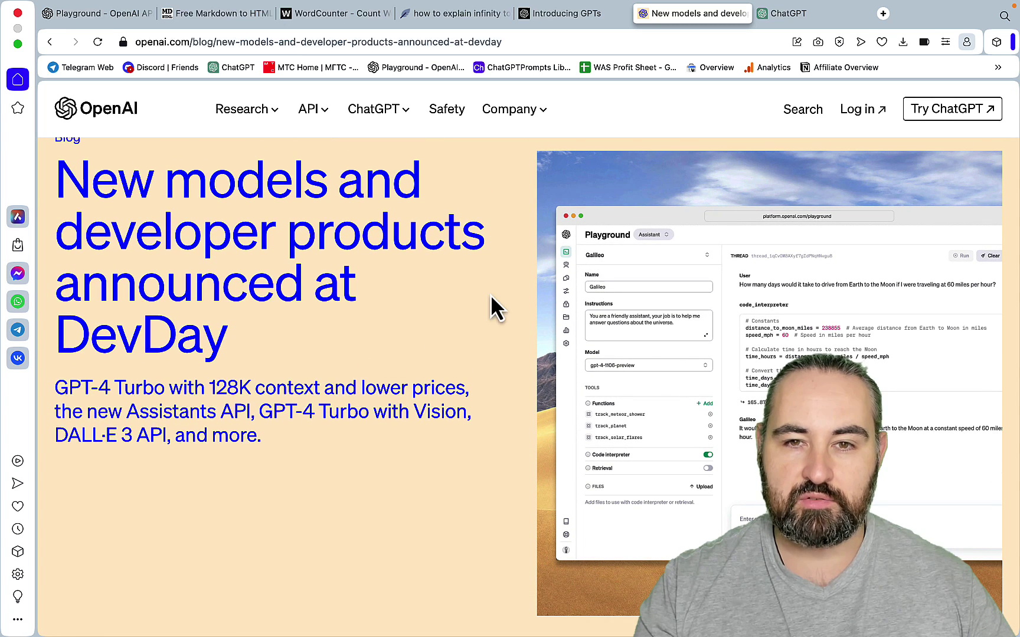
Step: In ChatGPT, set GPT-4 to its Default mode
click(799, 17)
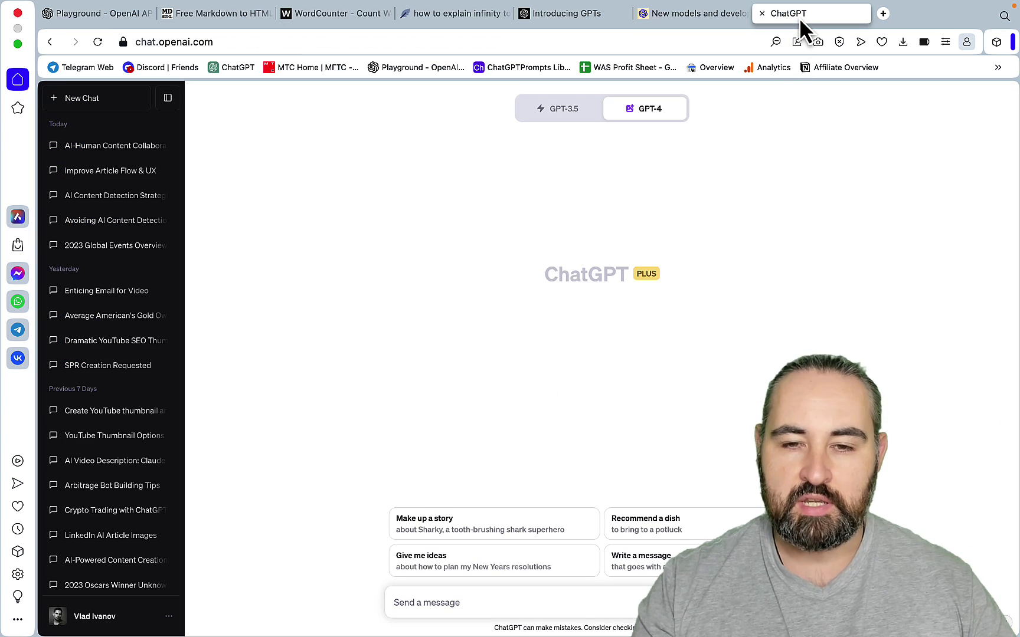
mouse_move(652, 113)
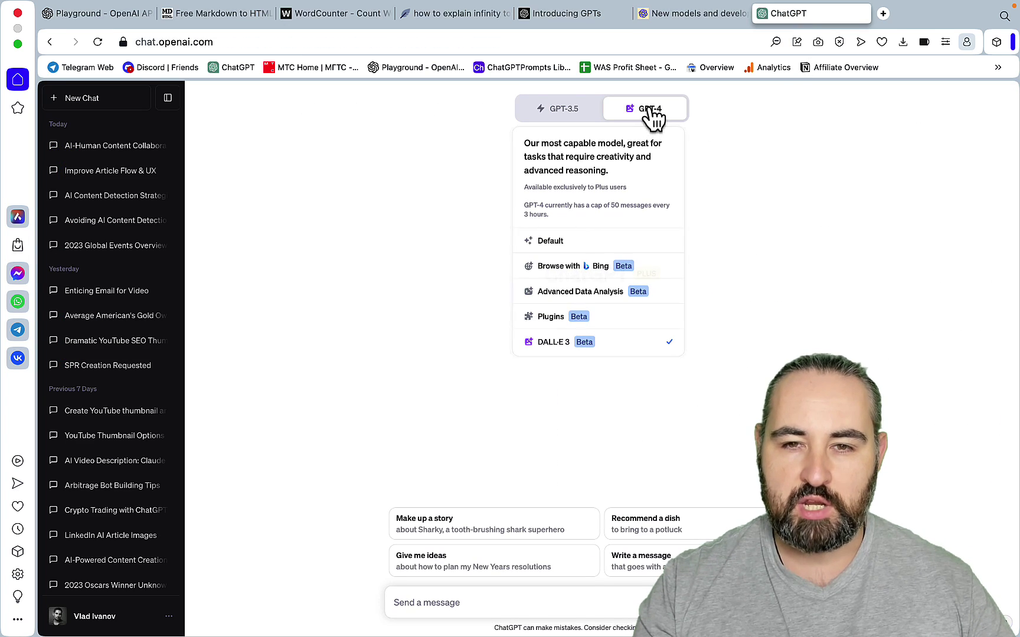
click(576, 241)
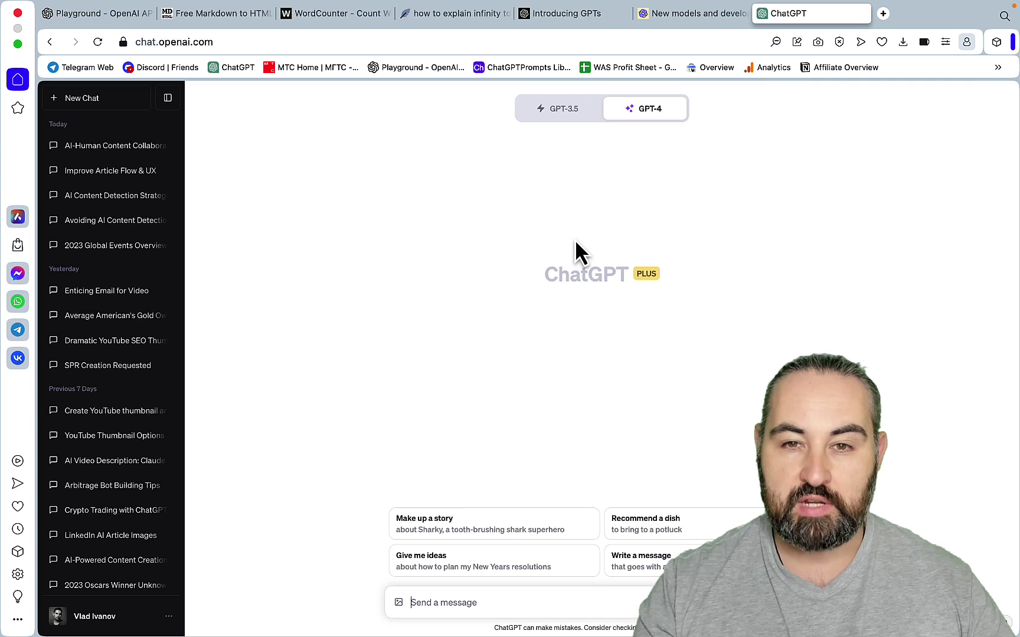
Step: Ask GPT-4 to 'list the the events of March 2023' and read through its numbered answer
click(462, 600)
text(list the the eve)
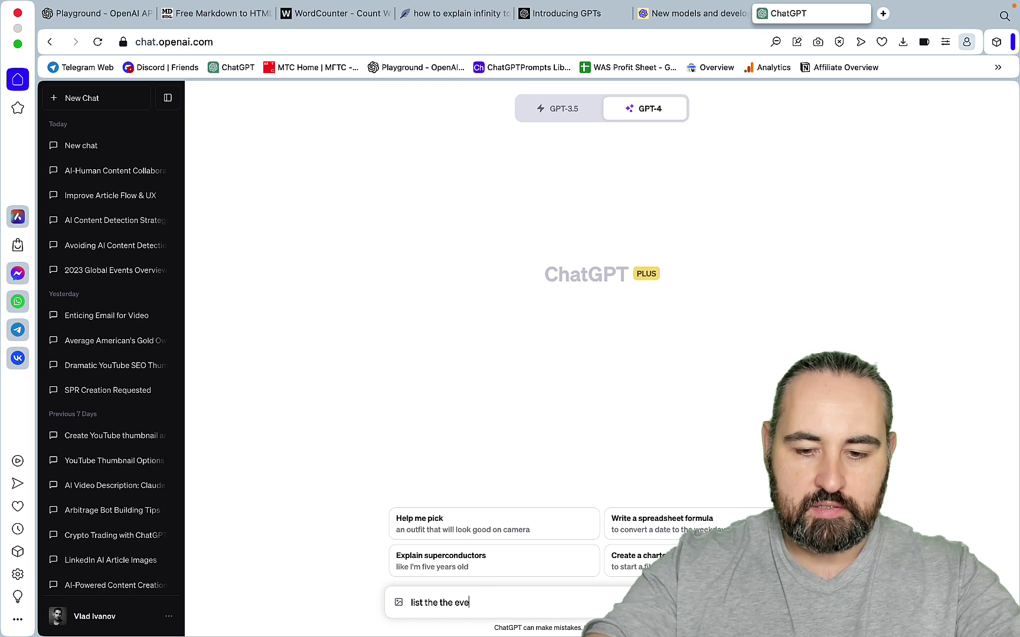
text(nts of)
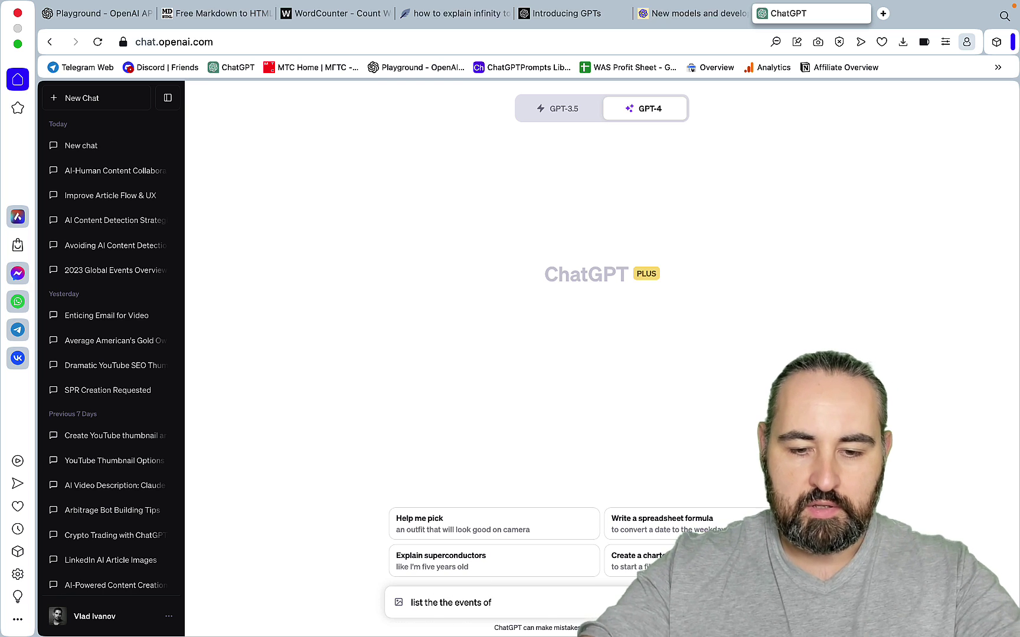
text( March 2023)
key(Return)
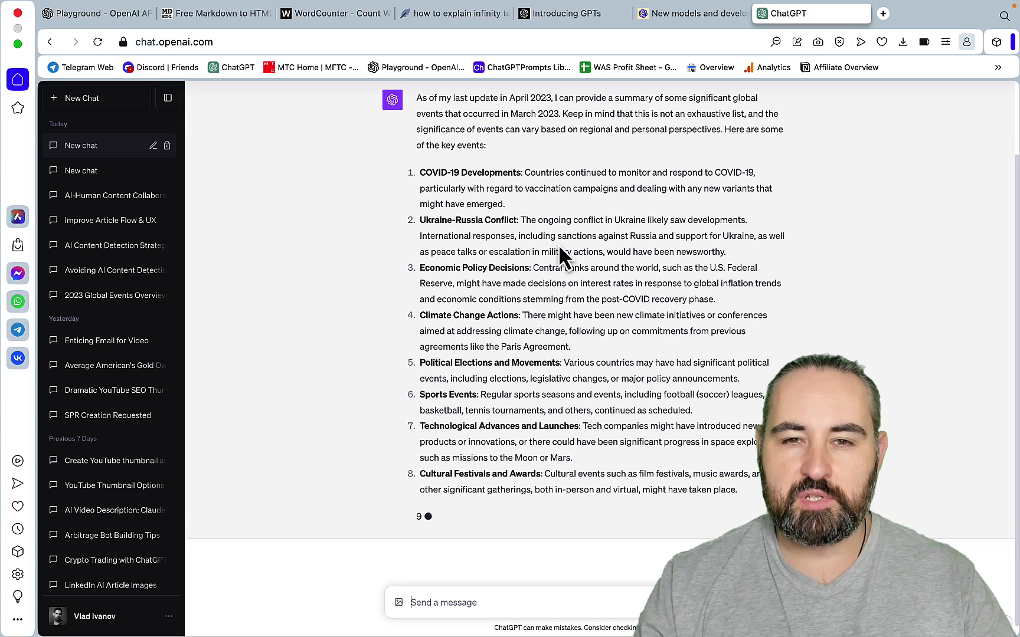
scroll(554, 236, up, 2)
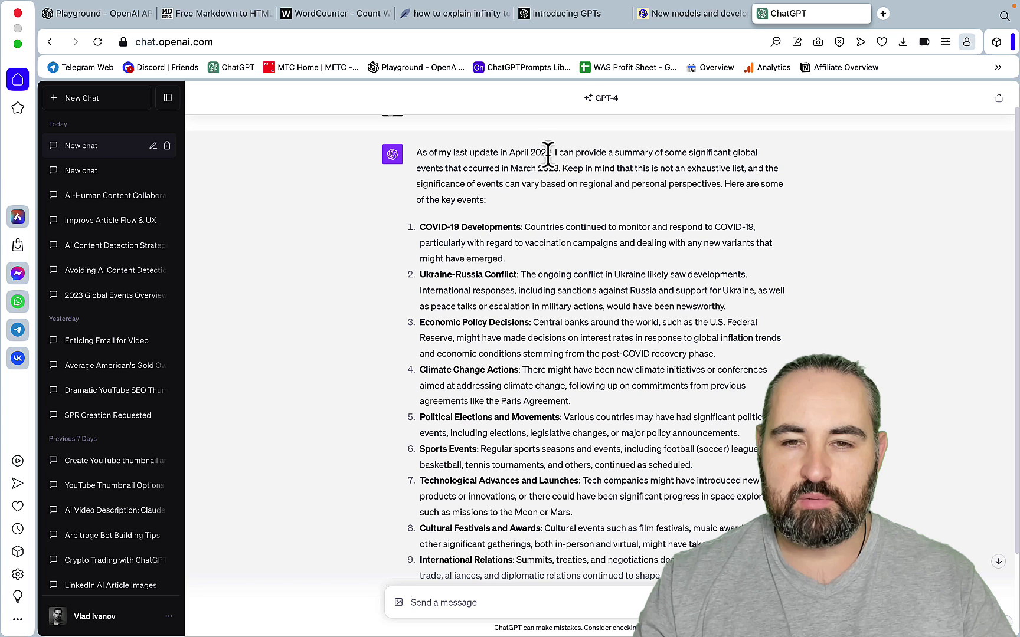
scroll(628, 268, up, 1)
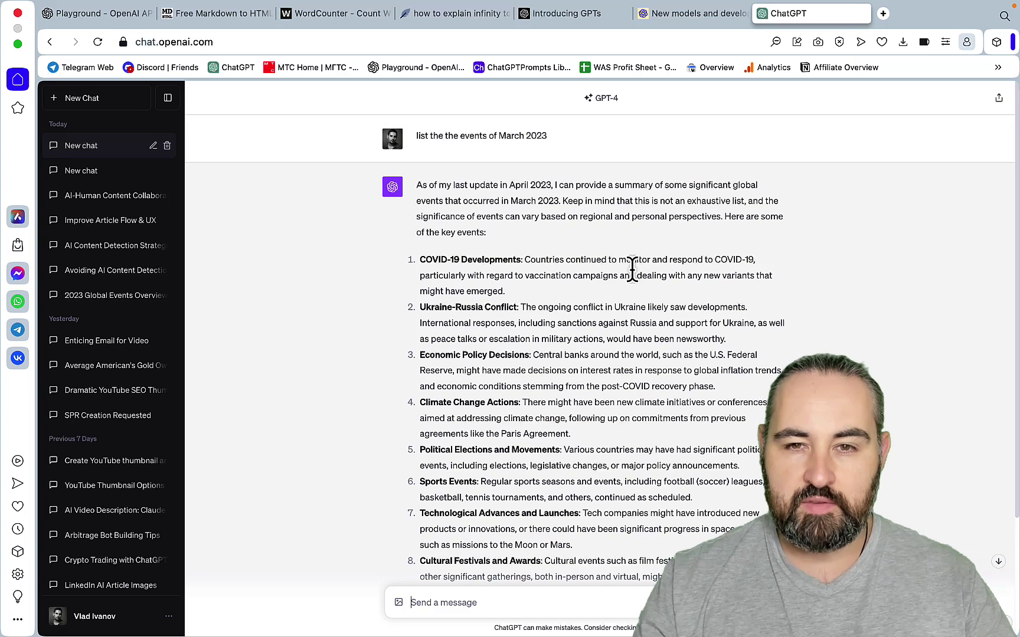
Step: Start a new empty ChatGPT chat, keeping GPT-4 in Default mode
click(124, 102)
mouse_move(650, 109)
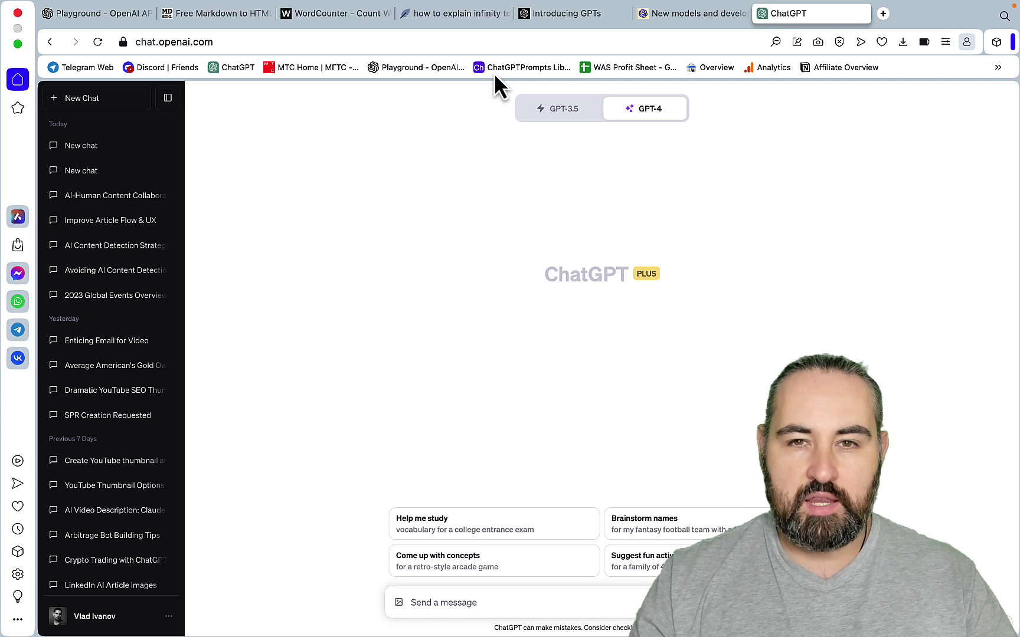
click(558, 24)
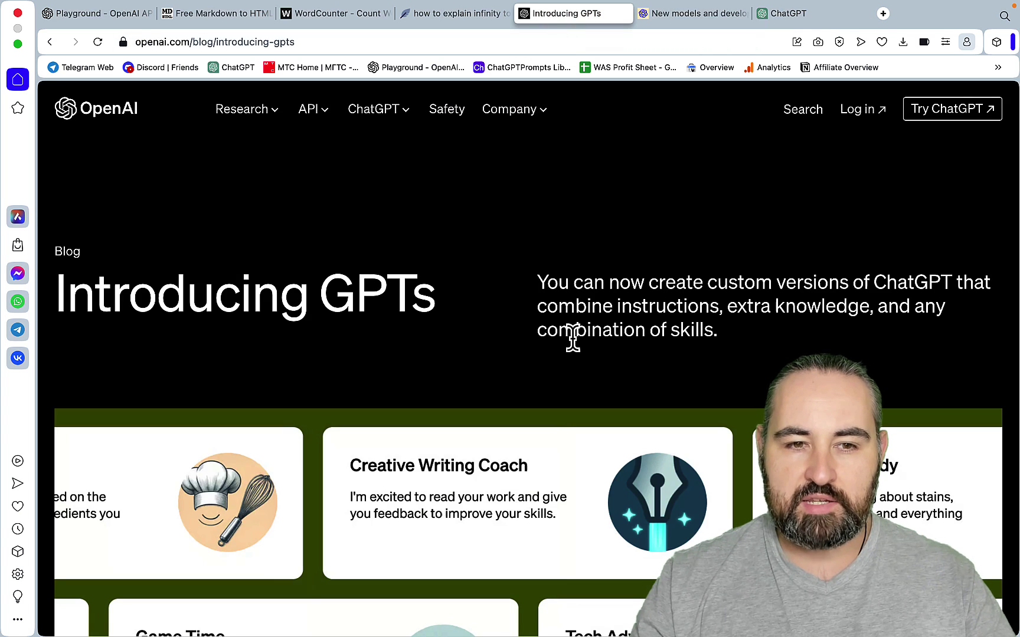
scroll(443, 326, down, 5)
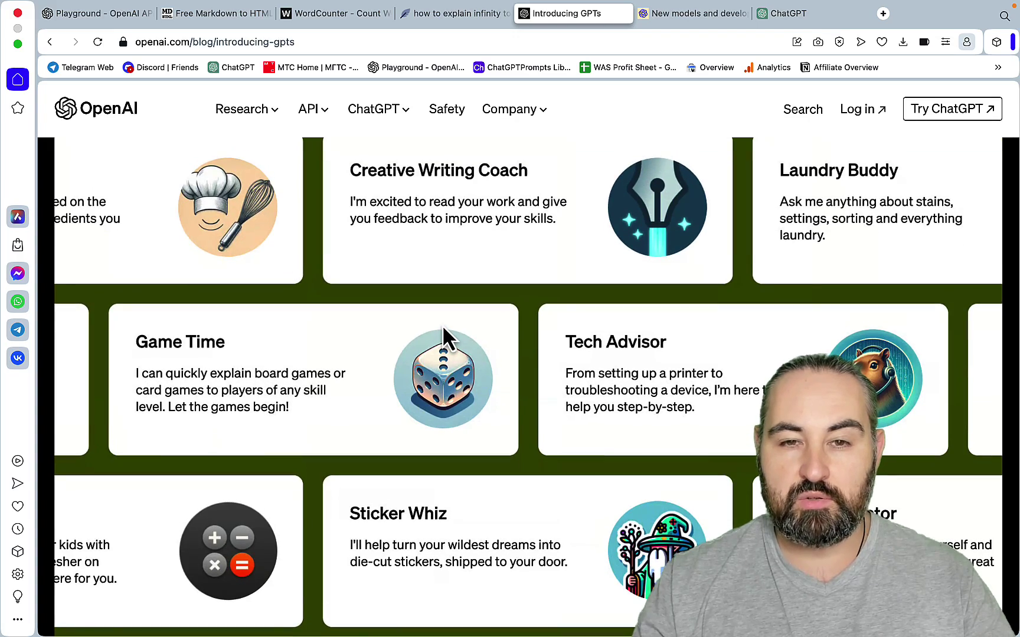
scroll(442, 324, down, 10)
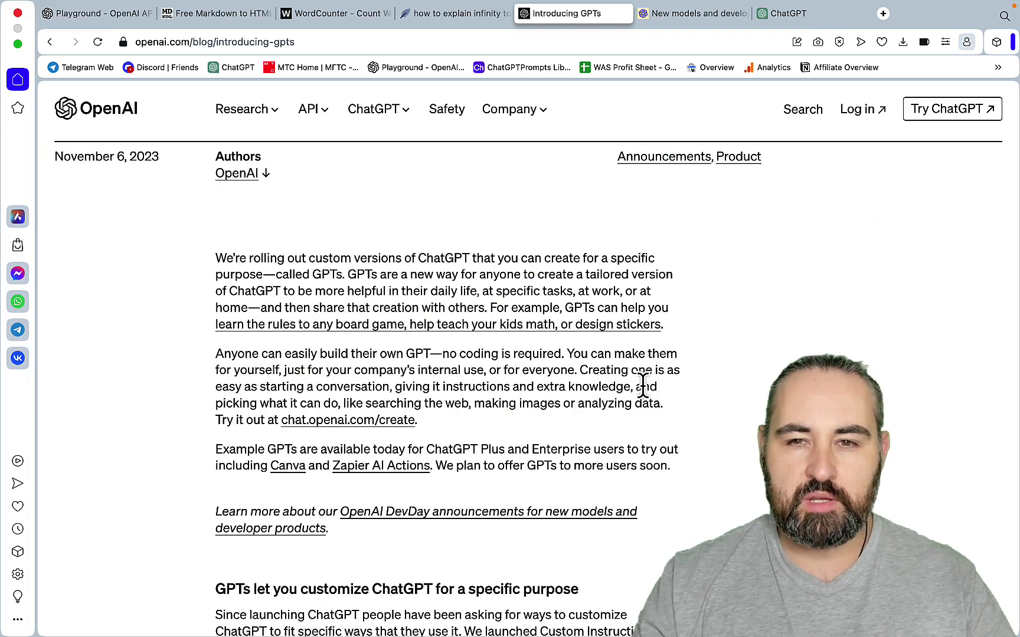
scroll(653, 387, down, 20)
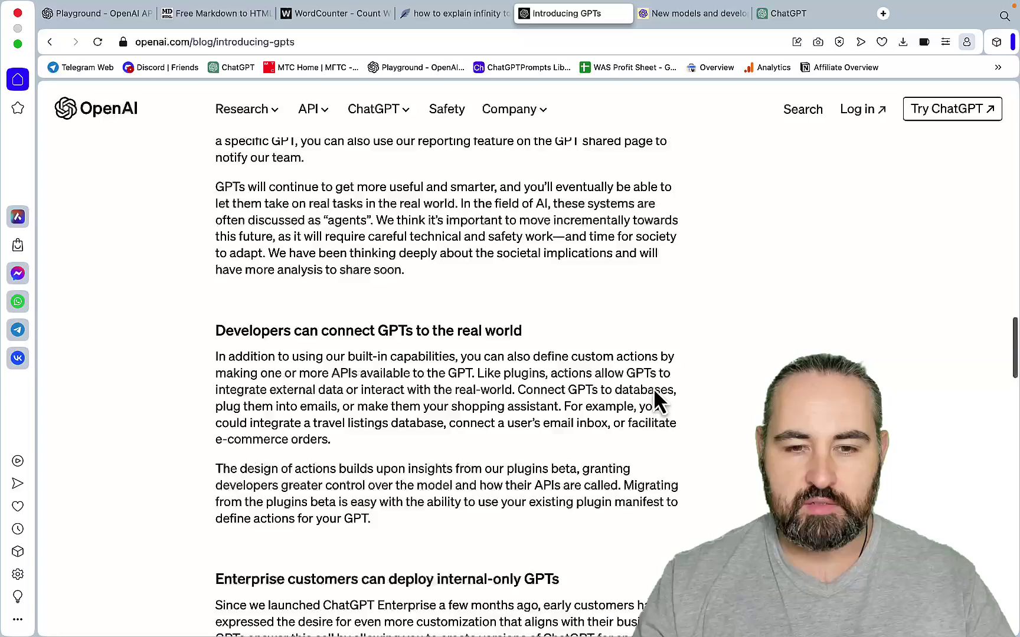
scroll(653, 388, up, 20)
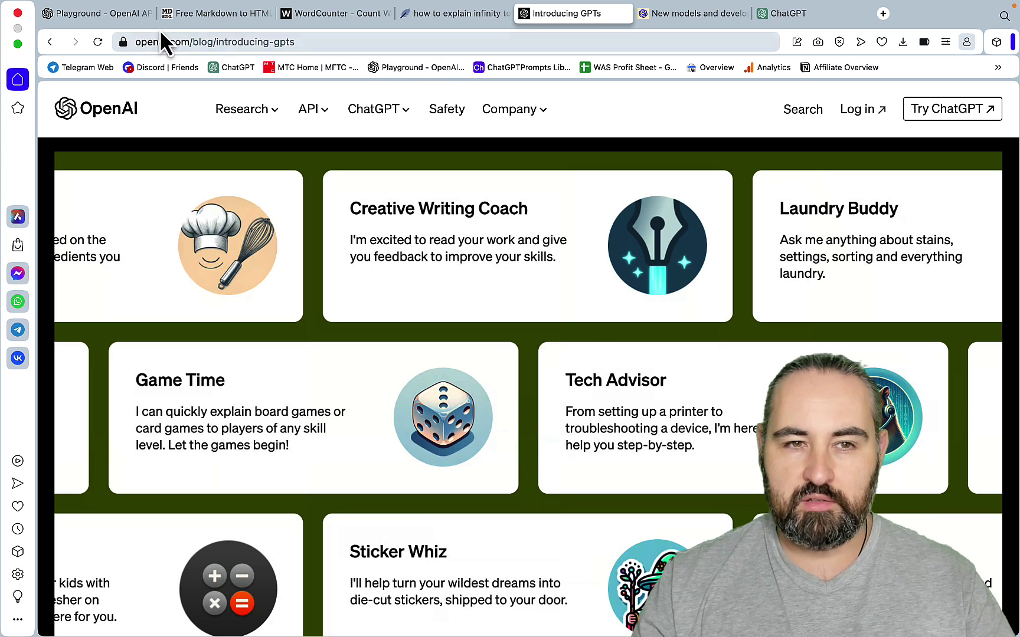
Step: In the Playground, look through the chat models available in the Model dropdown
click(110, 16)
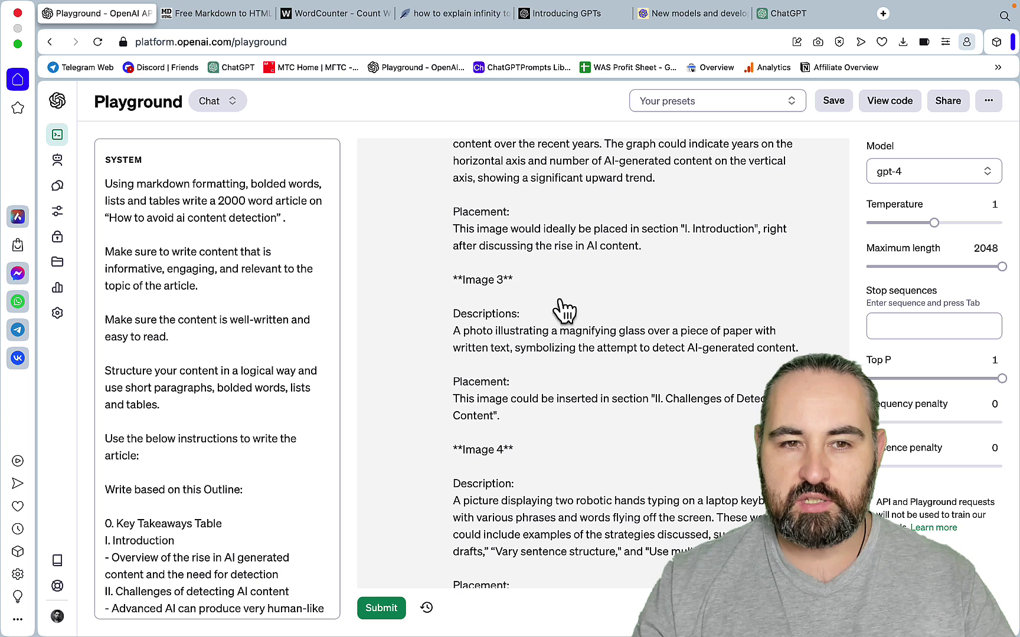
click(977, 173)
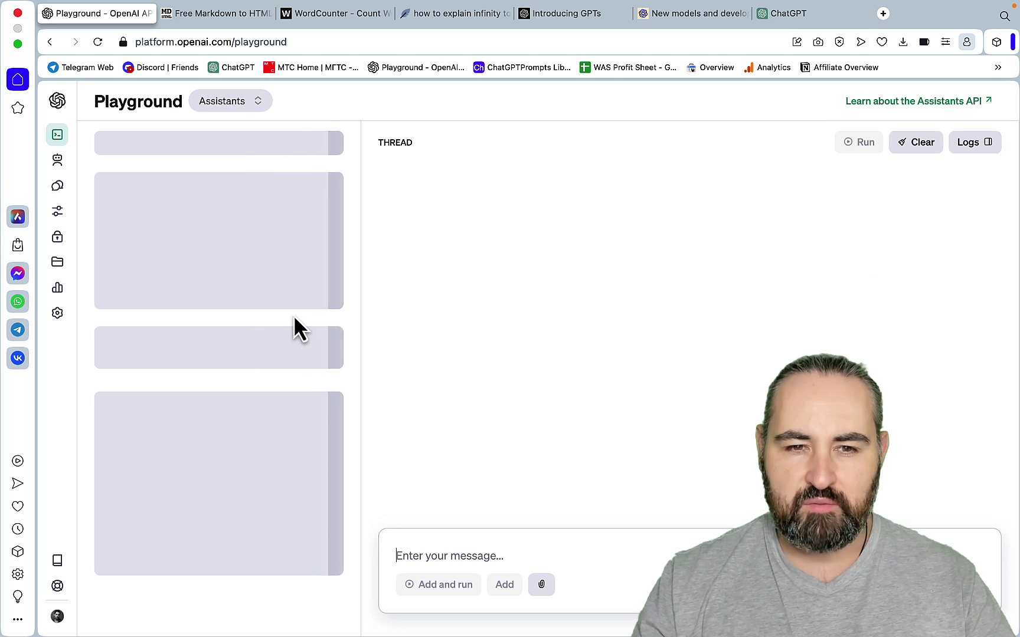
scroll(305, 330, down, 1)
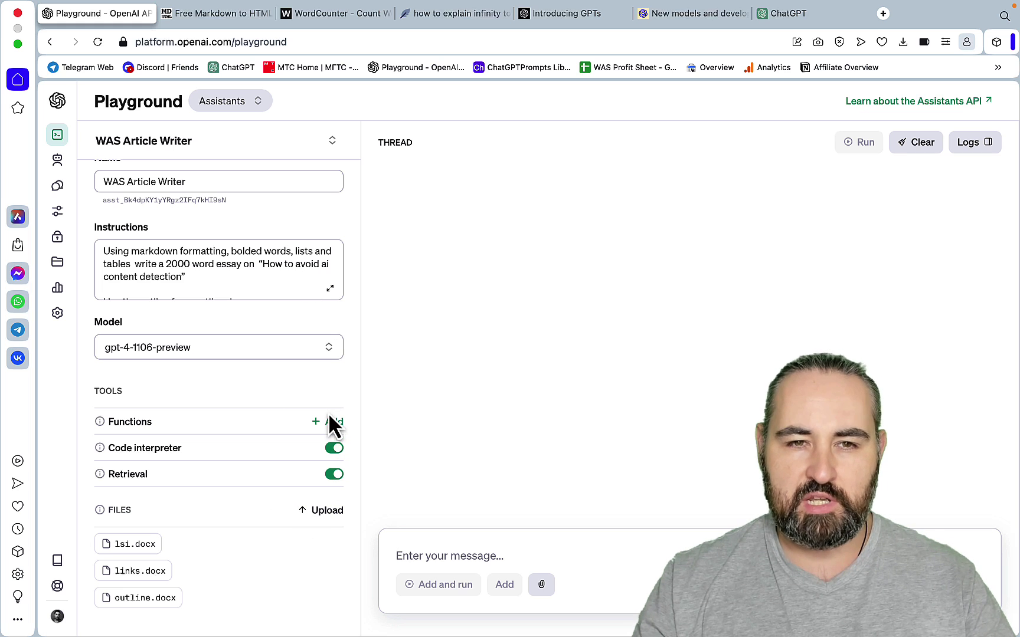
Step: Switch the Playground to Chat mode using the gpt-4-1106-preview model
click(260, 104)
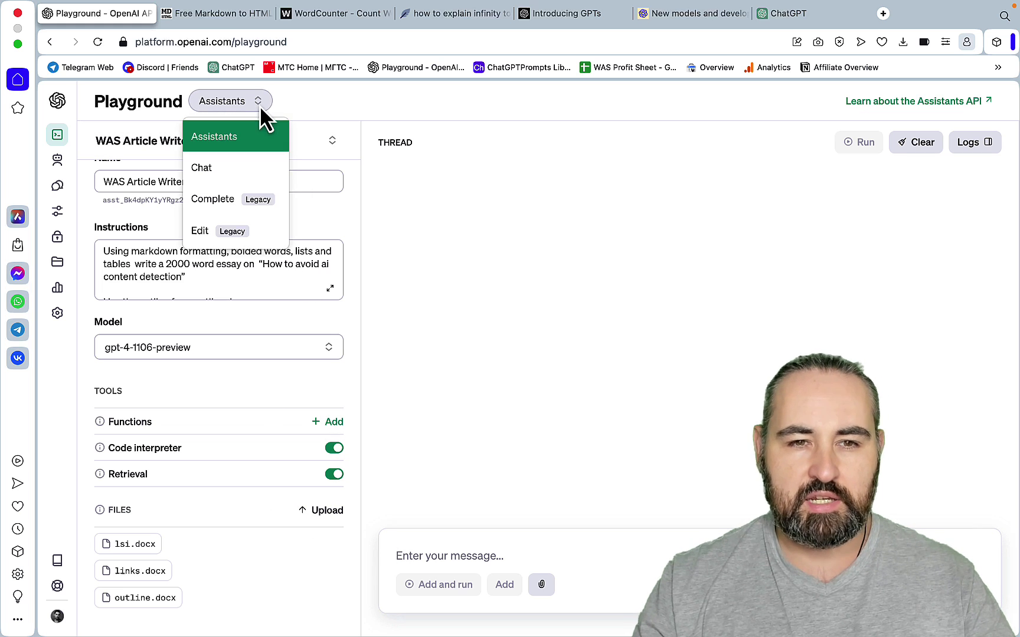
click(252, 166)
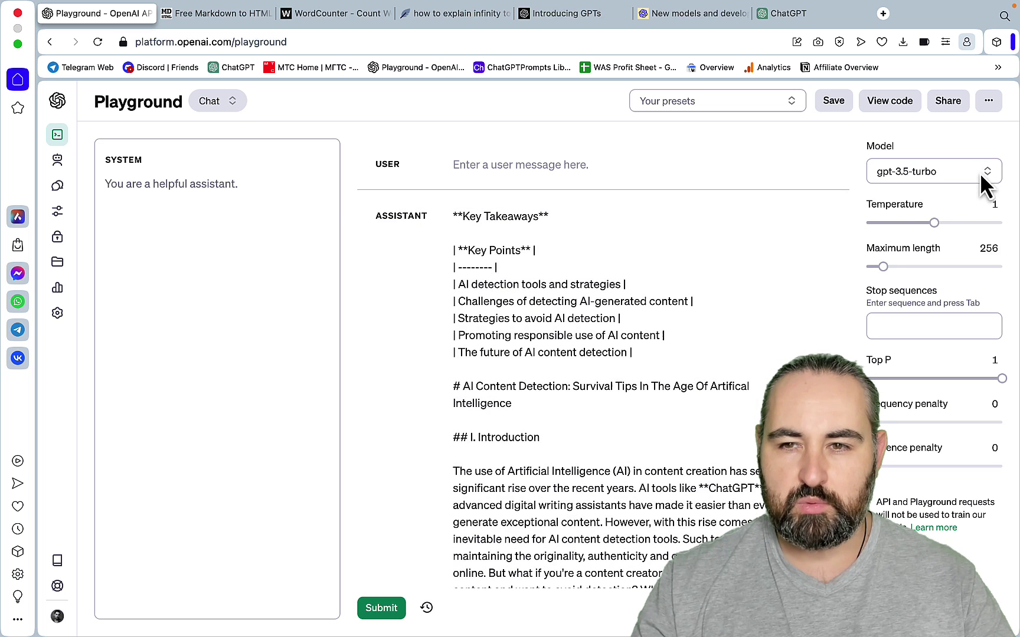
click(979, 172)
click(925, 227)
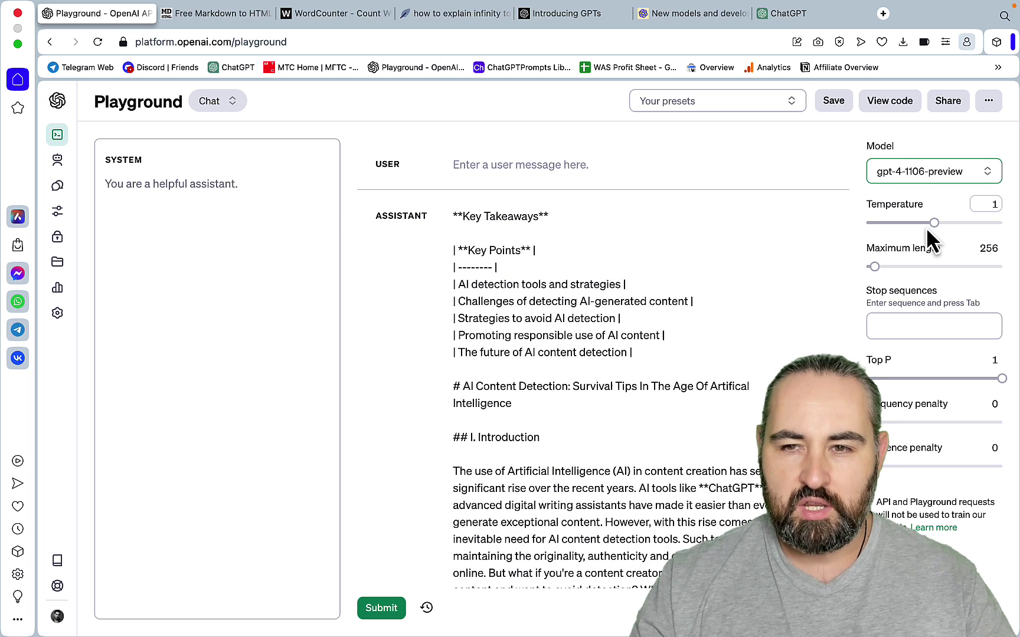
Step: Clear the old article reply and remove the empty assistant message row
click(646, 307)
key(super+a)
key(BackSpace)
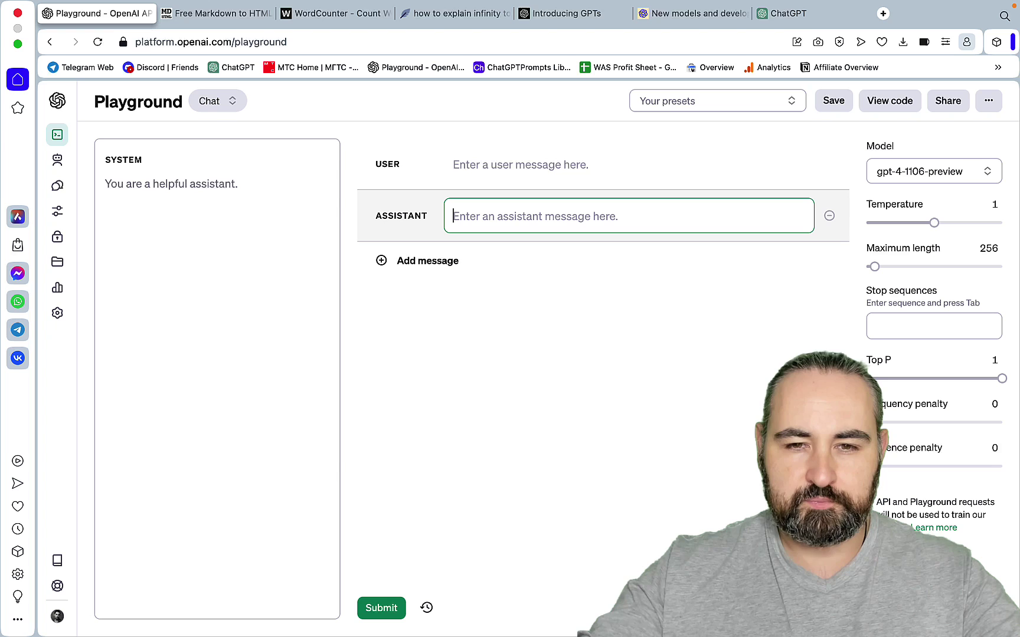
click(829, 216)
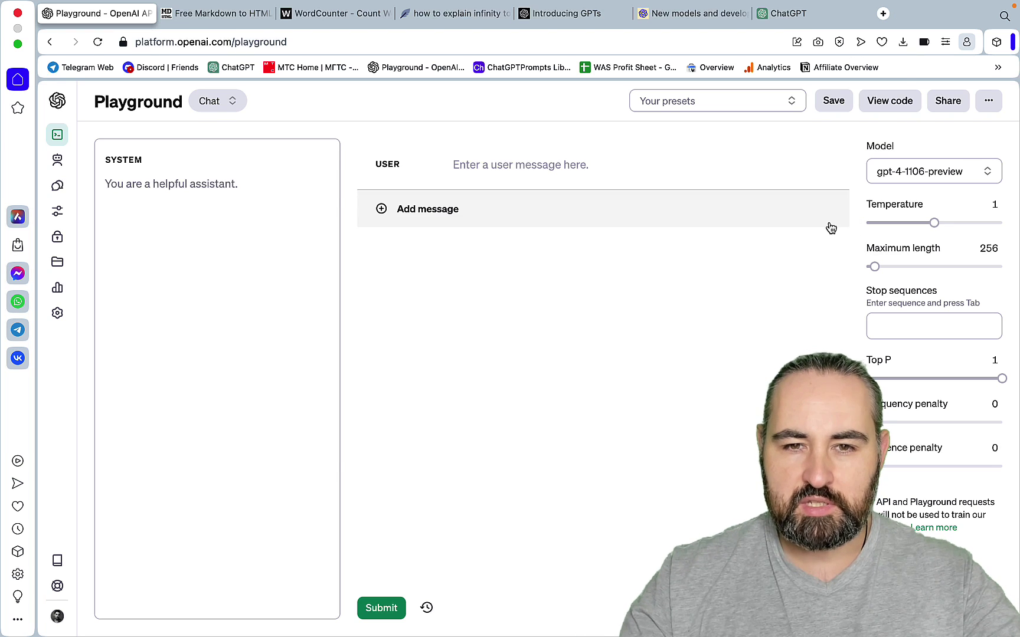
click(149, 186)
key(super+a)
key(super+v)
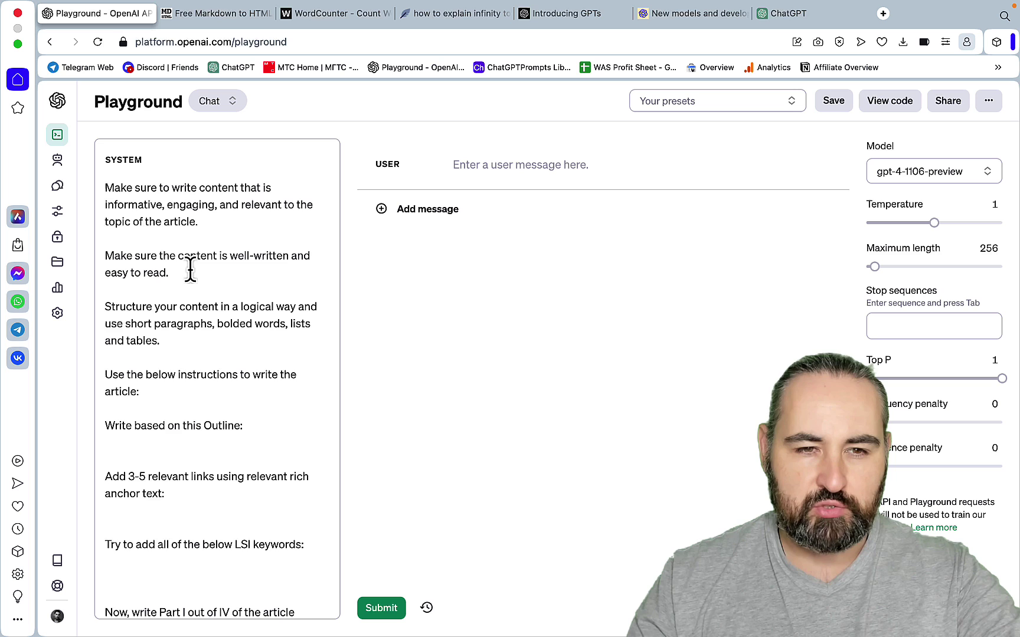
scroll(186, 176, up, 10)
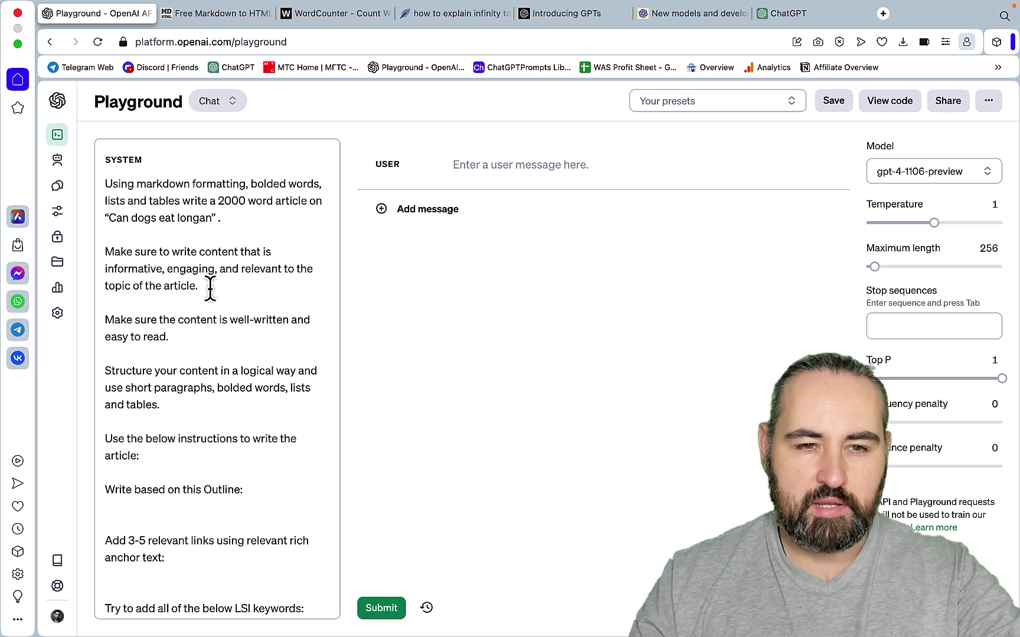
scroll(210, 296, down, 1)
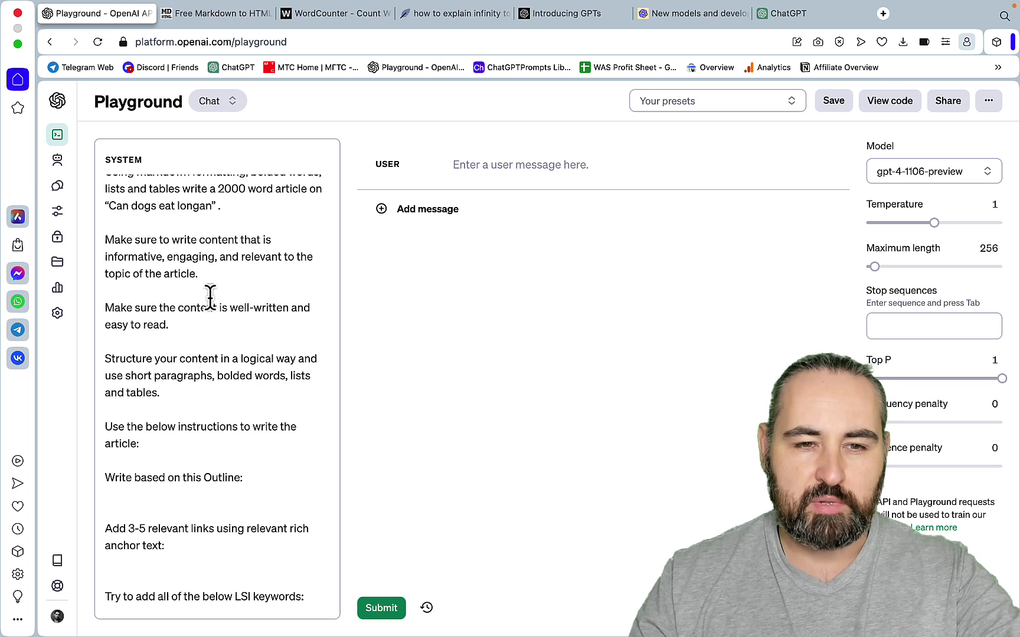
scroll(210, 295, down, 3)
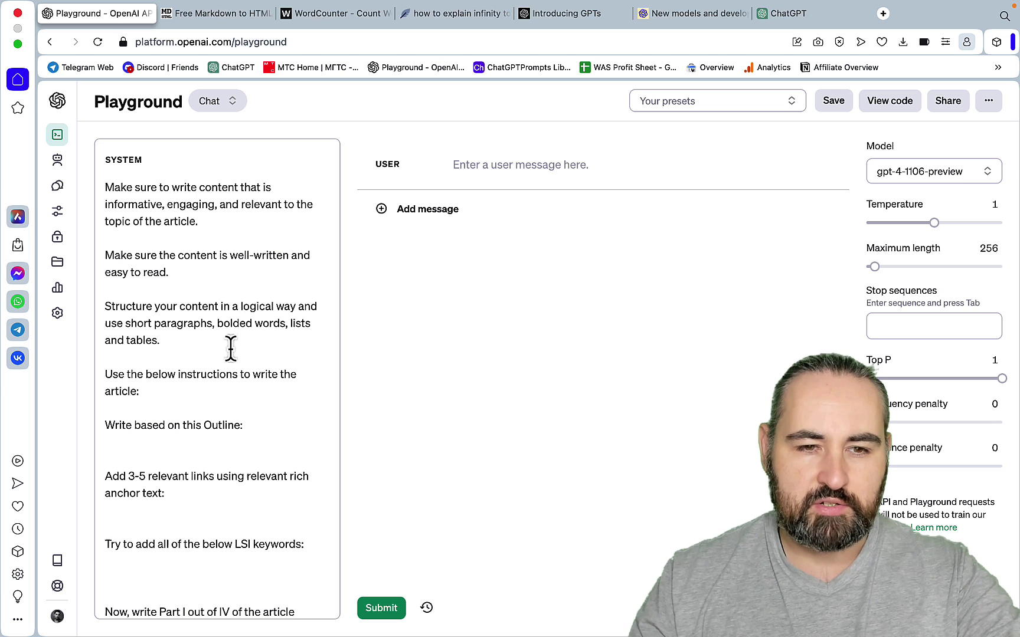
scroll(254, 343, down, 1)
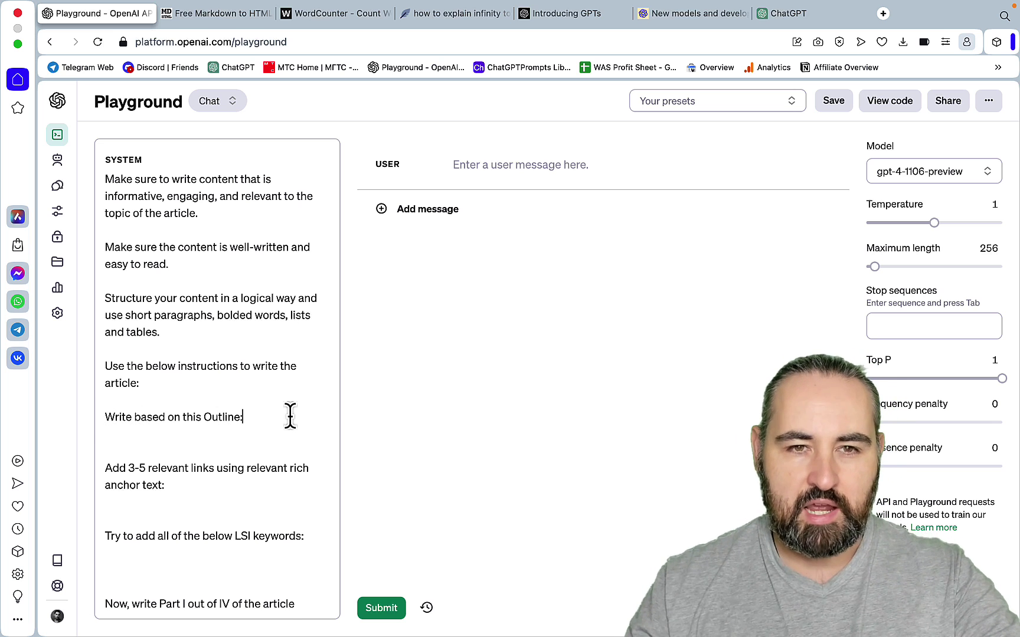
Step: Open perplexity.ai in a new tab
click(888, 15)
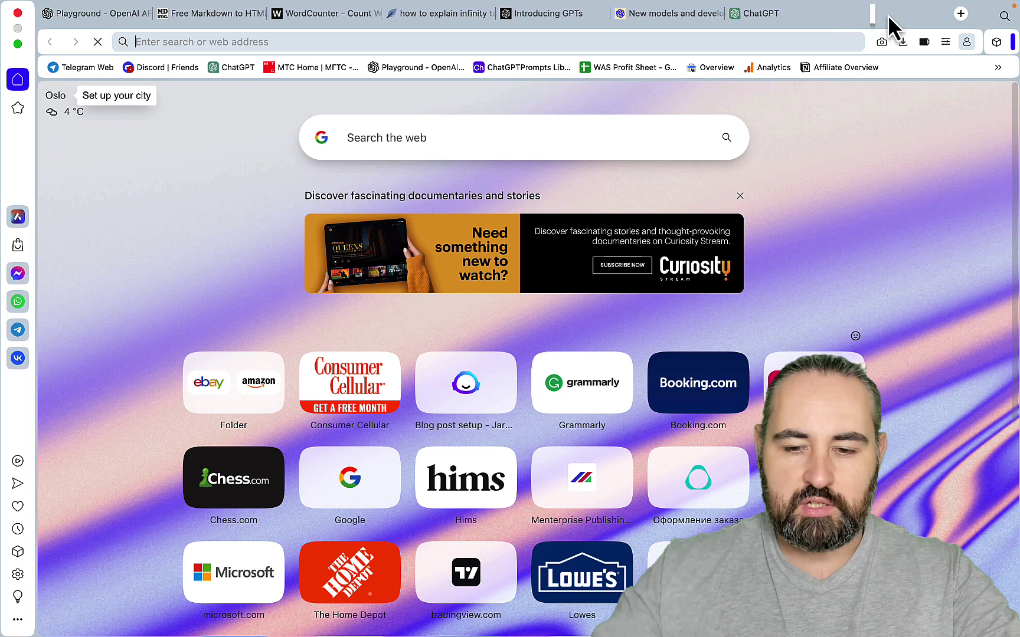
text(perplexity.ai)
key(Return)
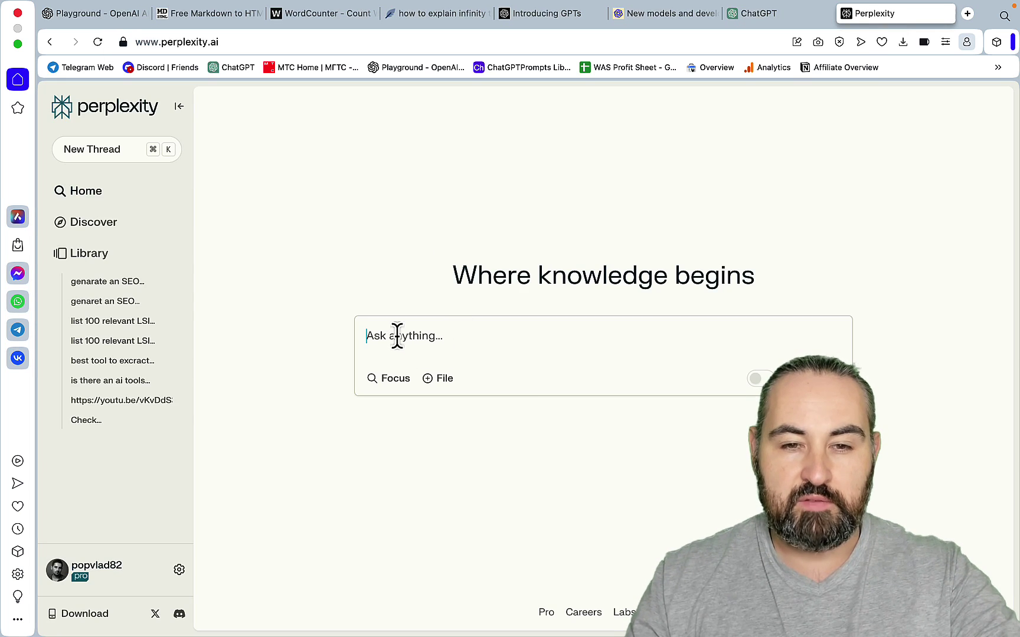
Step: Ask Perplexity for an SEO article outline numbered I to X on 'Can dogs eat longan', then select the answer
click(397, 335)
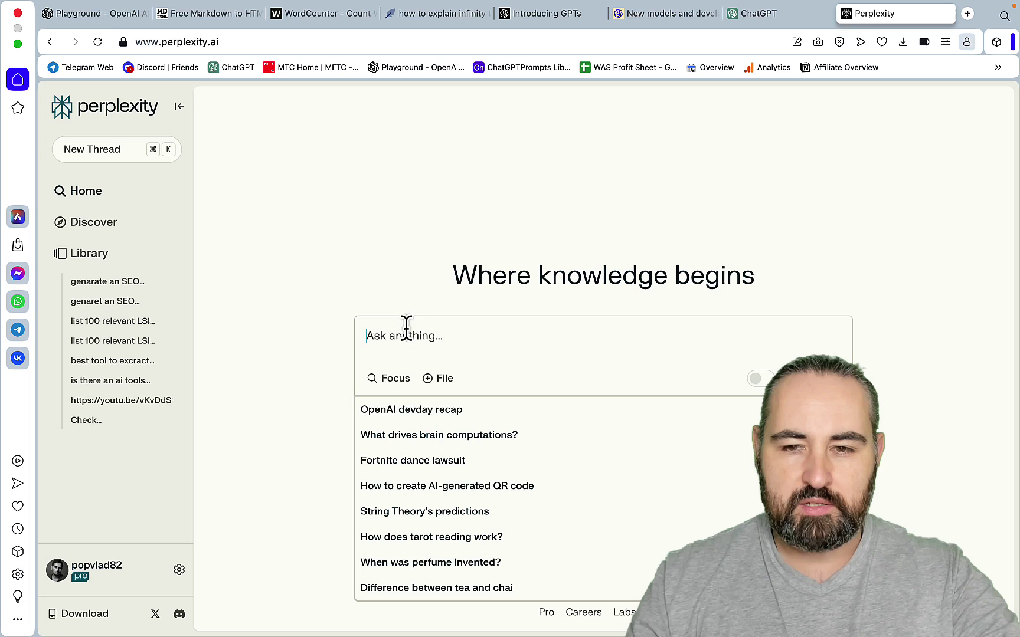
text(generate )
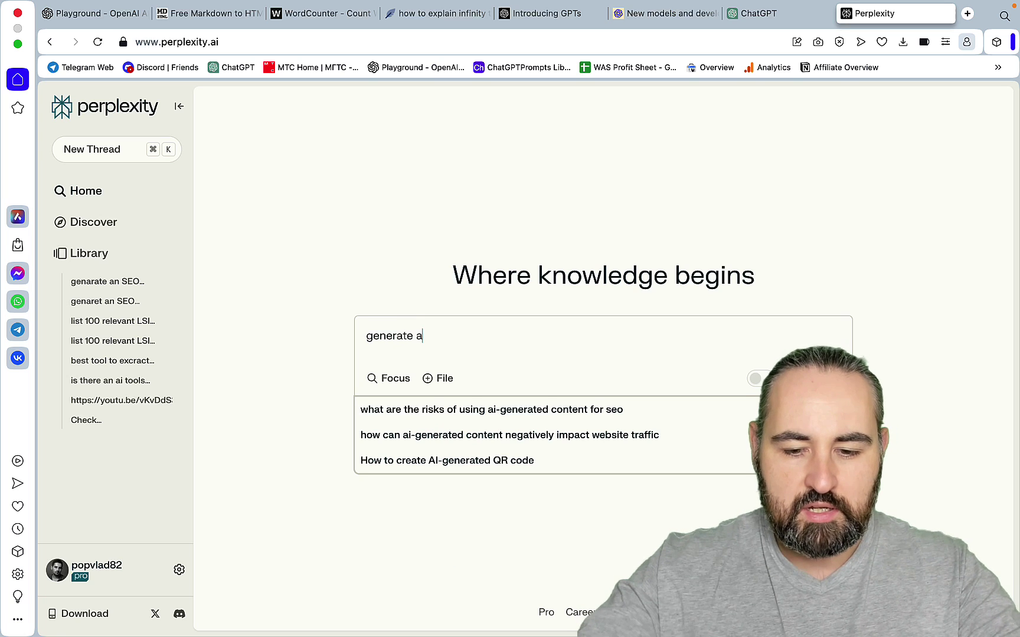
text(an seo-optimized article outline using rimnan le)
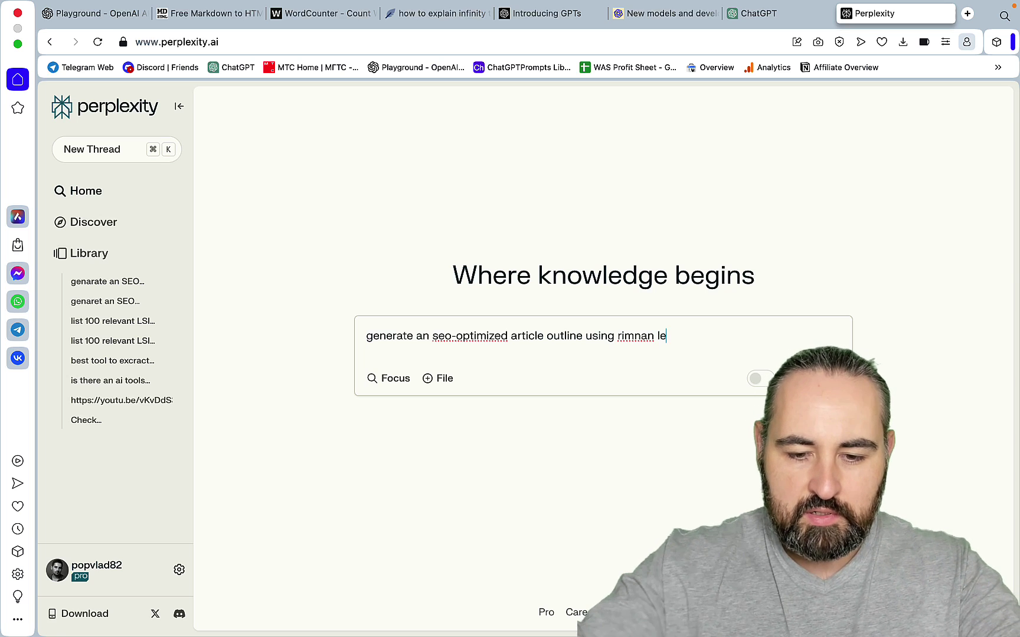
text(tter I to X)
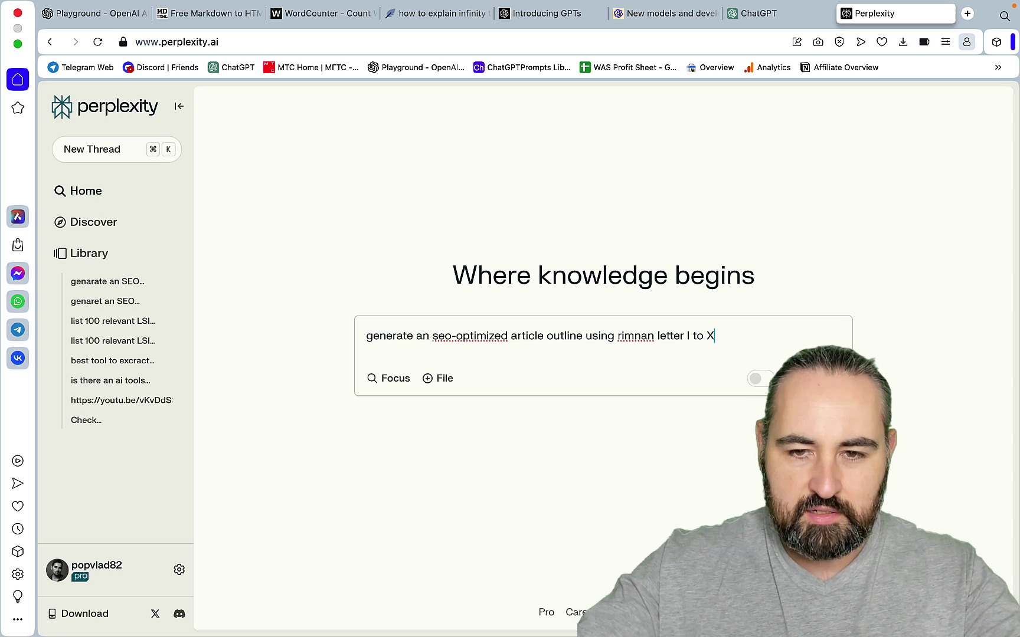
text( about Cab)
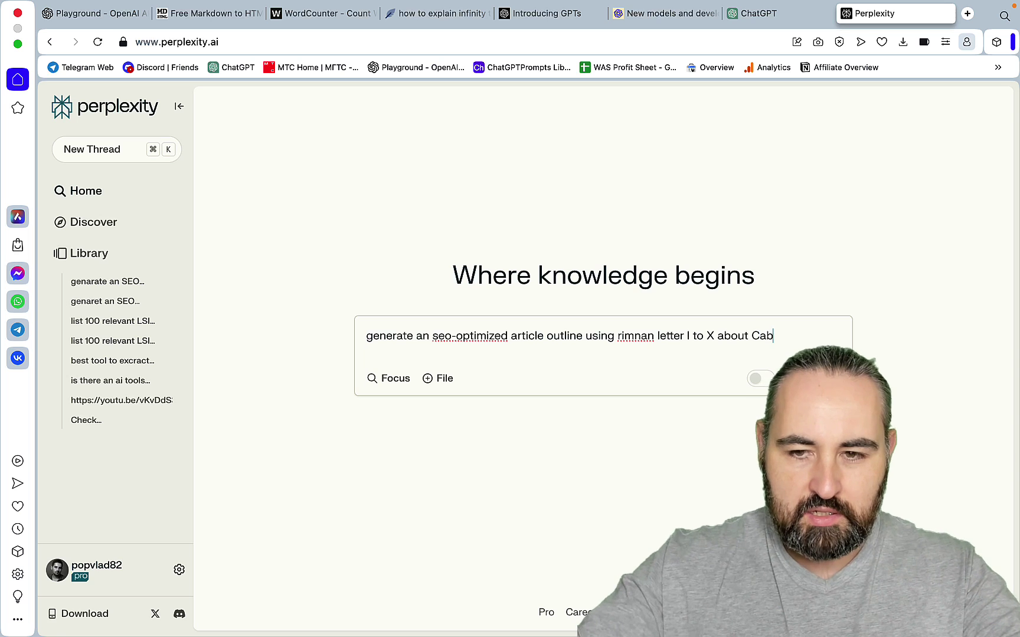
key(BackSpace)
text(n dogs r)
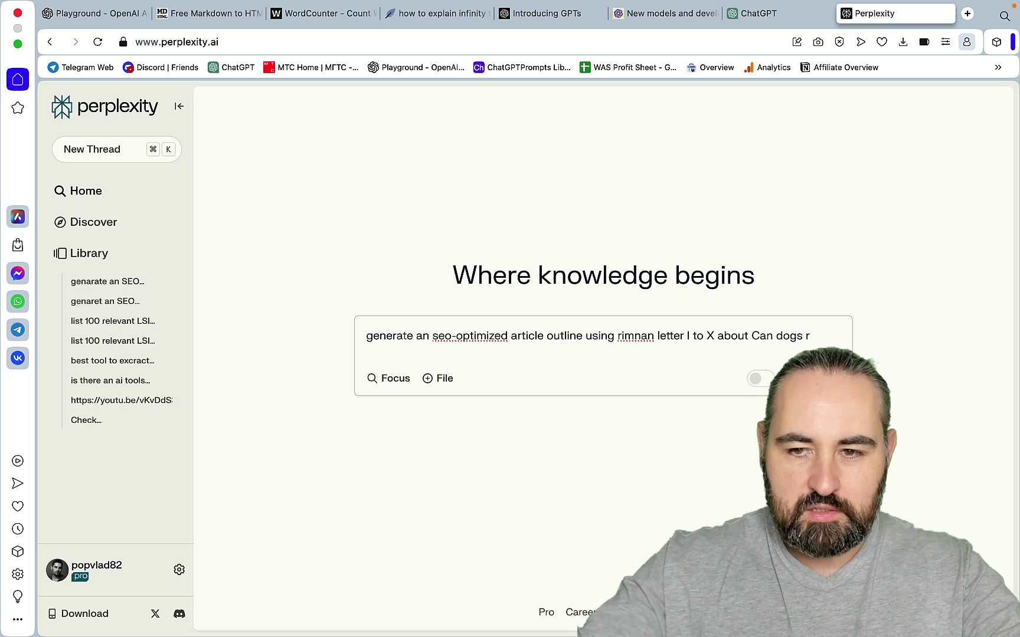
key(BackSpace)
text(eat longan)
key(Return)
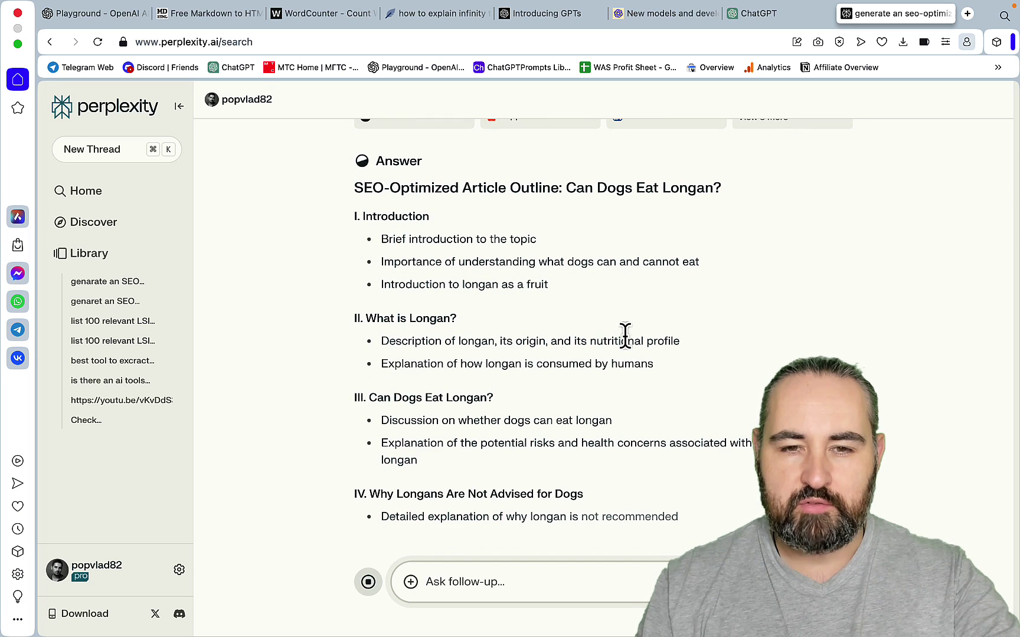
scroll(628, 345, up, 2)
scroll(629, 339, up, 2)
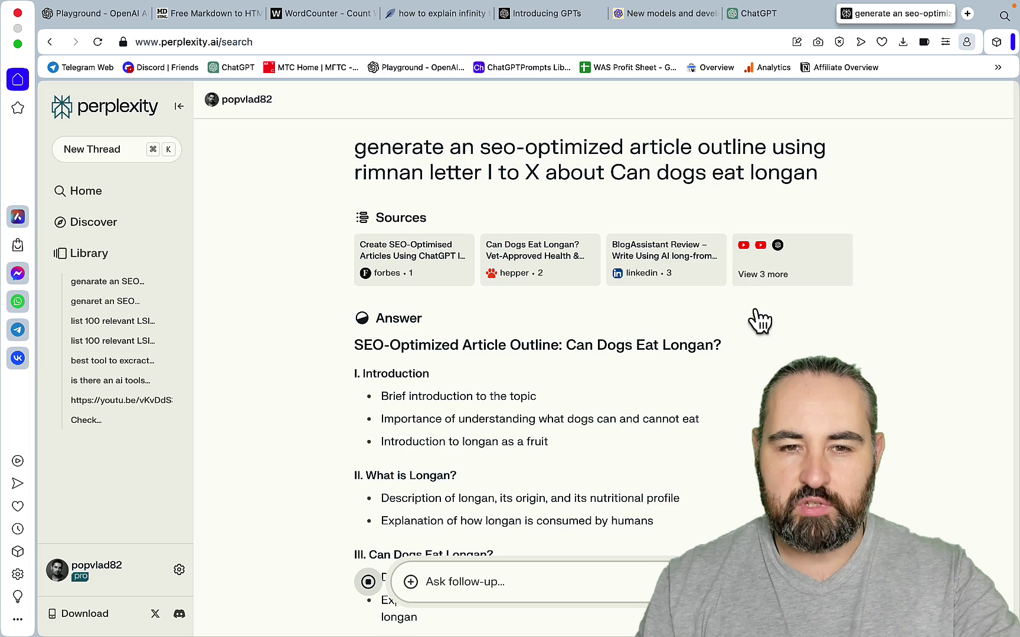
drag(678, 549, 350, 354)
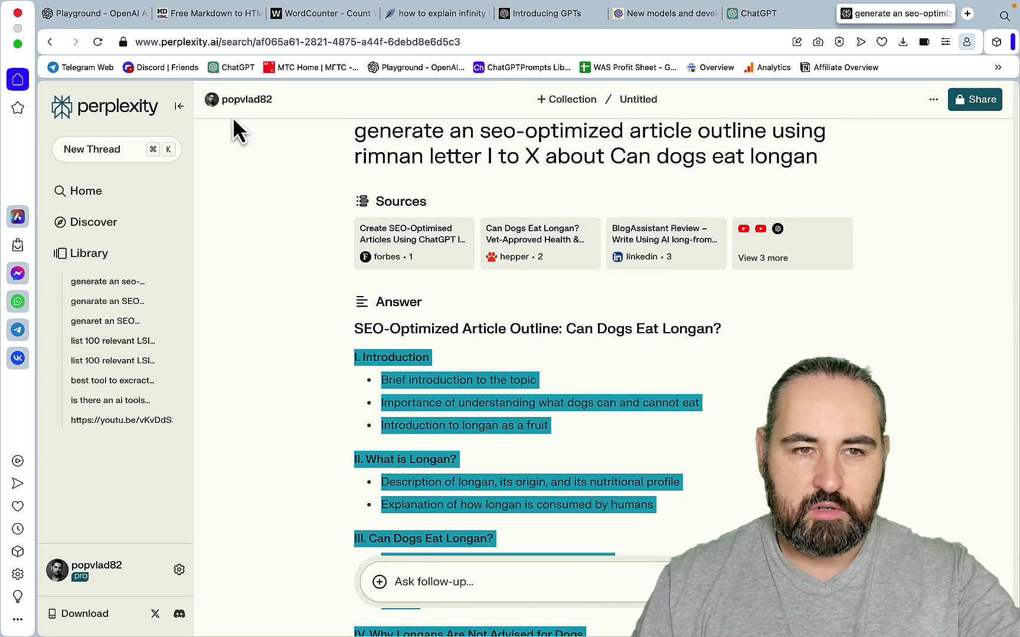
Step: Paste the longan outline under 'Write based on this Outline:' and add blank lines after 'anchor text:'
click(94, 13)
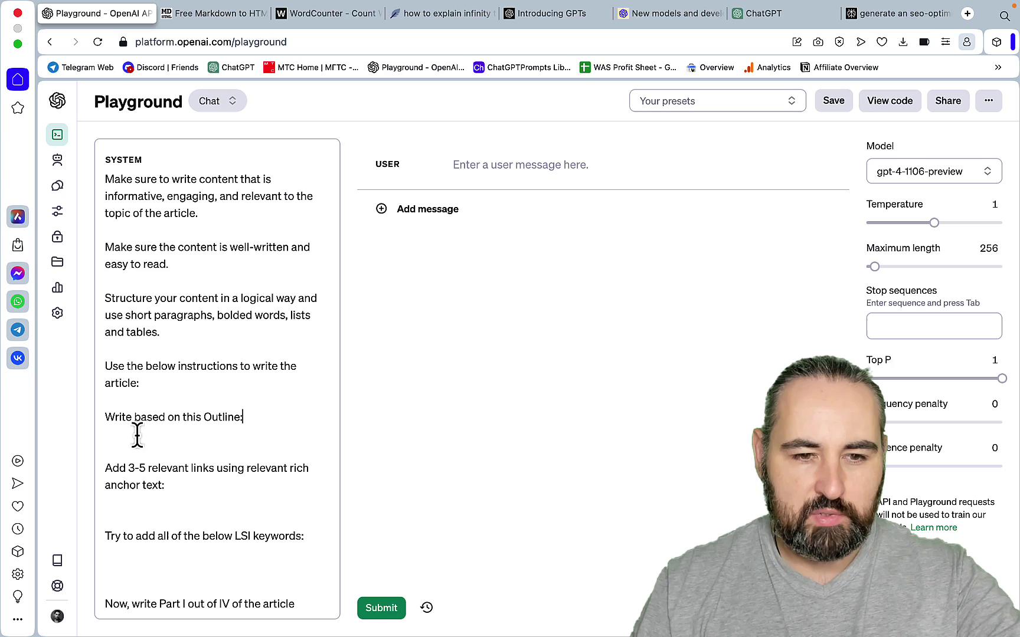
click(184, 432)
key(cmd+v)
scroll(267, 416, up, 15)
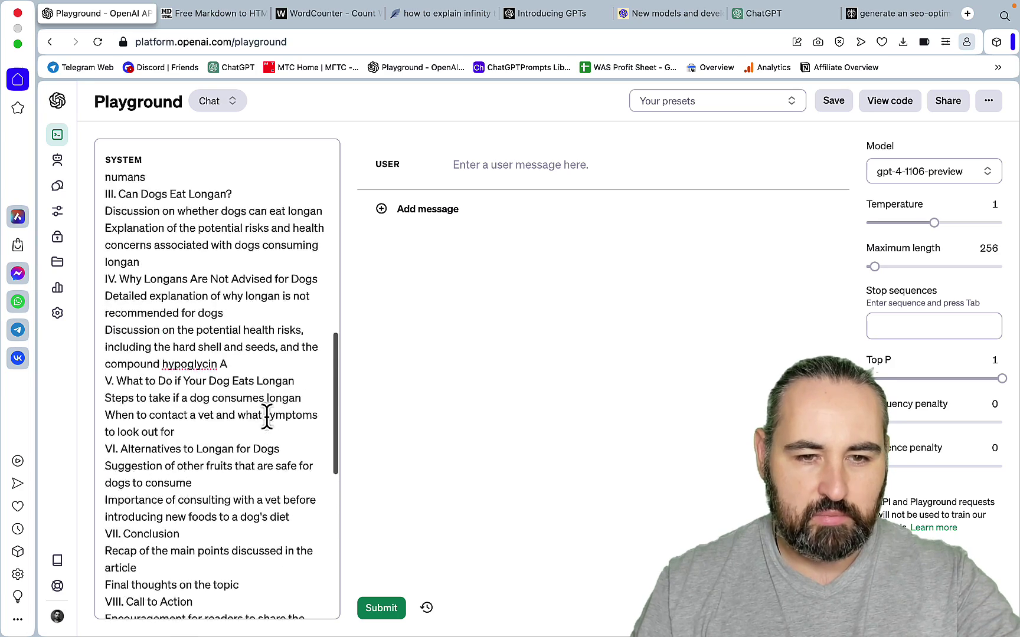
scroll(217, 440, down, 20)
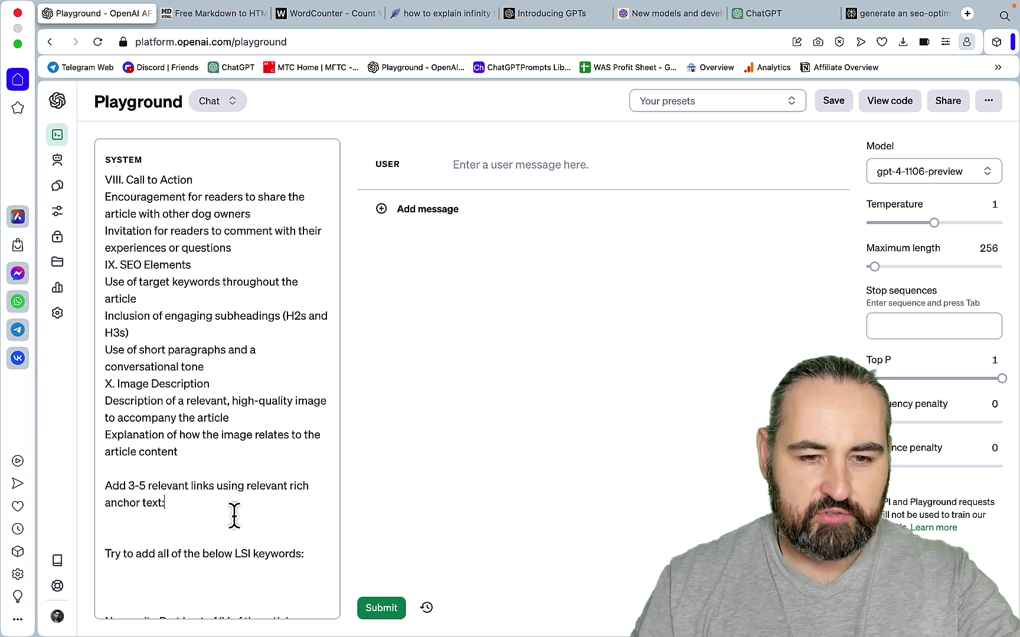
key(Return)
key(Return)
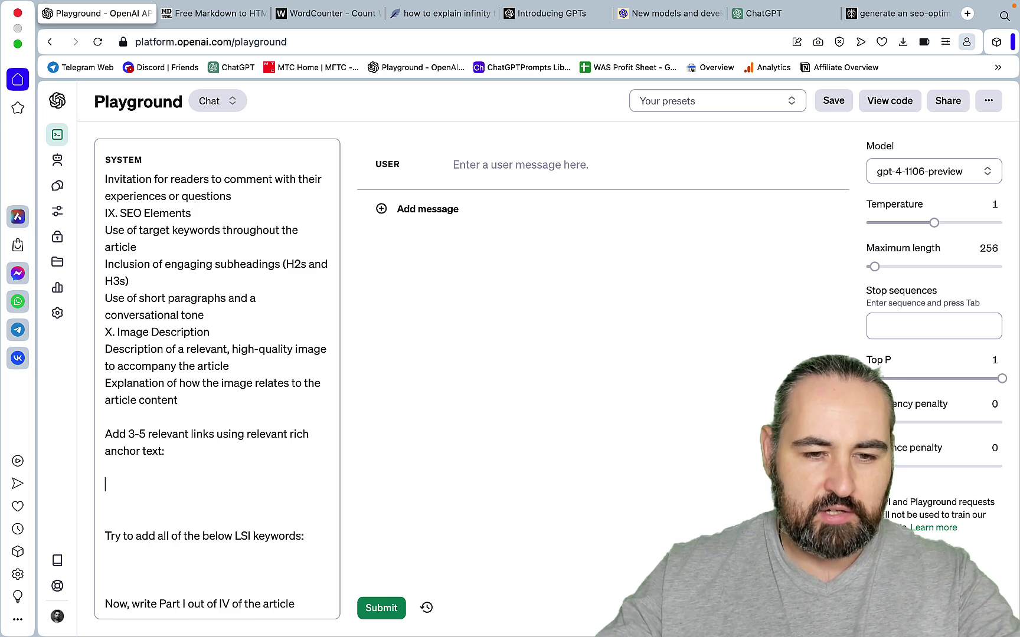
Step: Open safefordog.com/post-sitemap.xml in a new tab and copy its list of post URLs
click(970, 15)
text(safe)
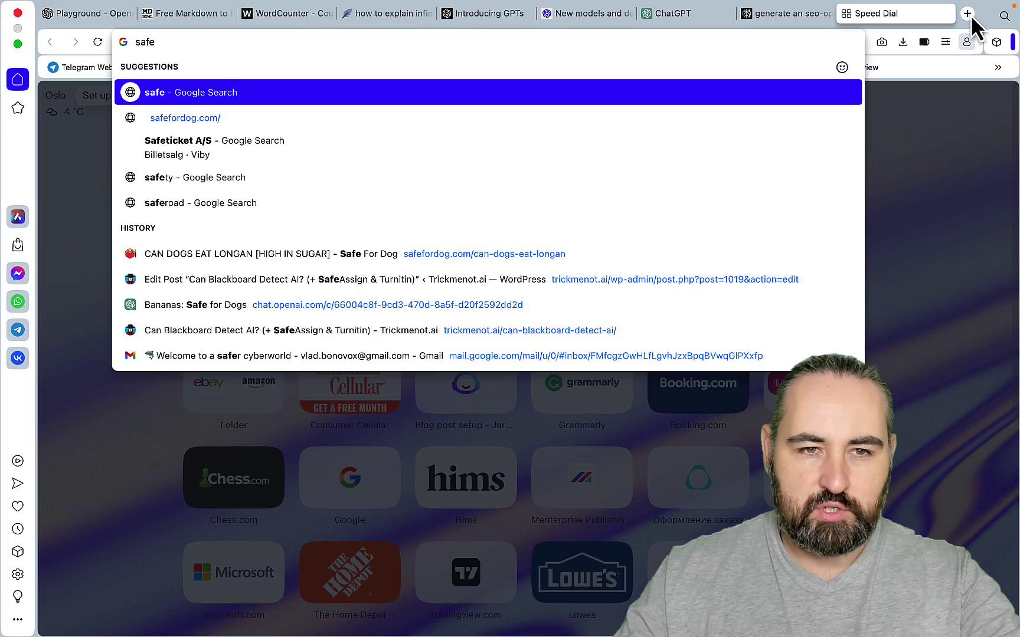
text(fordog)
key(Down)
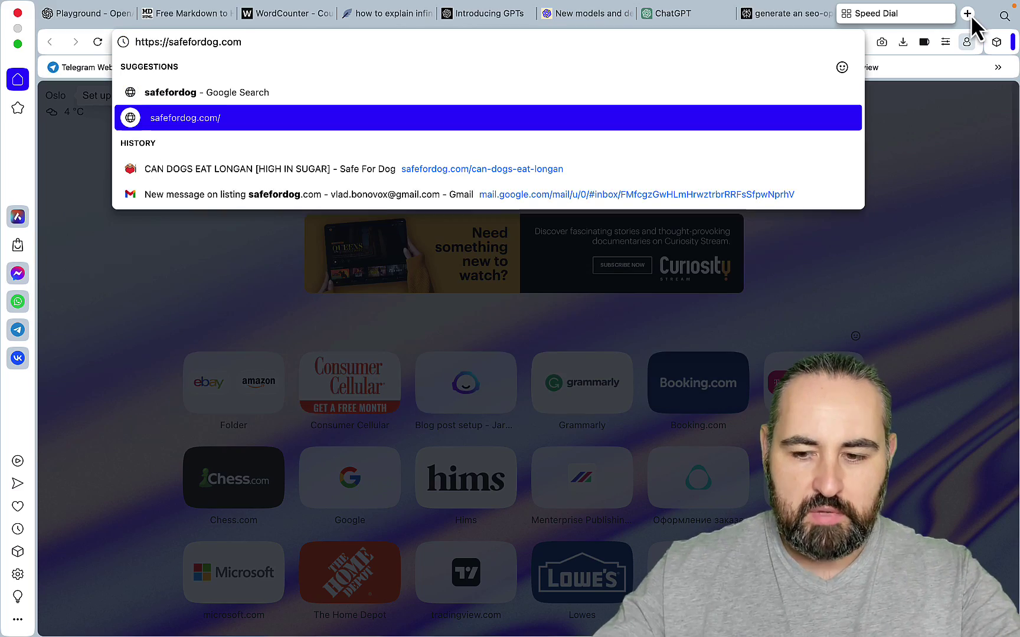
text(/post-sitemap.xml)
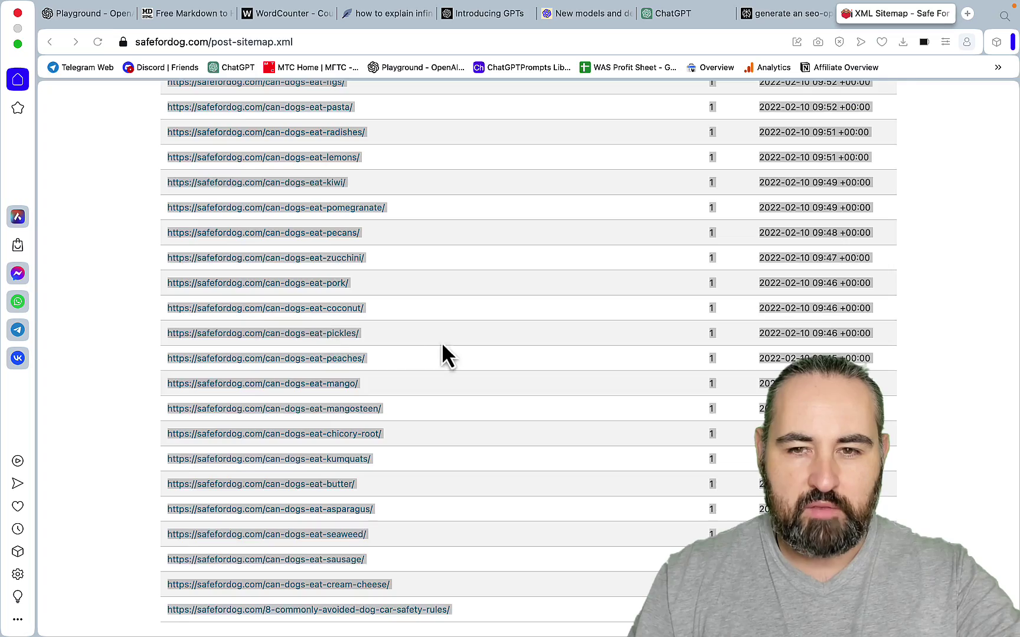
scroll(451, 342, up, 10)
scroll(452, 348, up, 10)
key(super+Left)
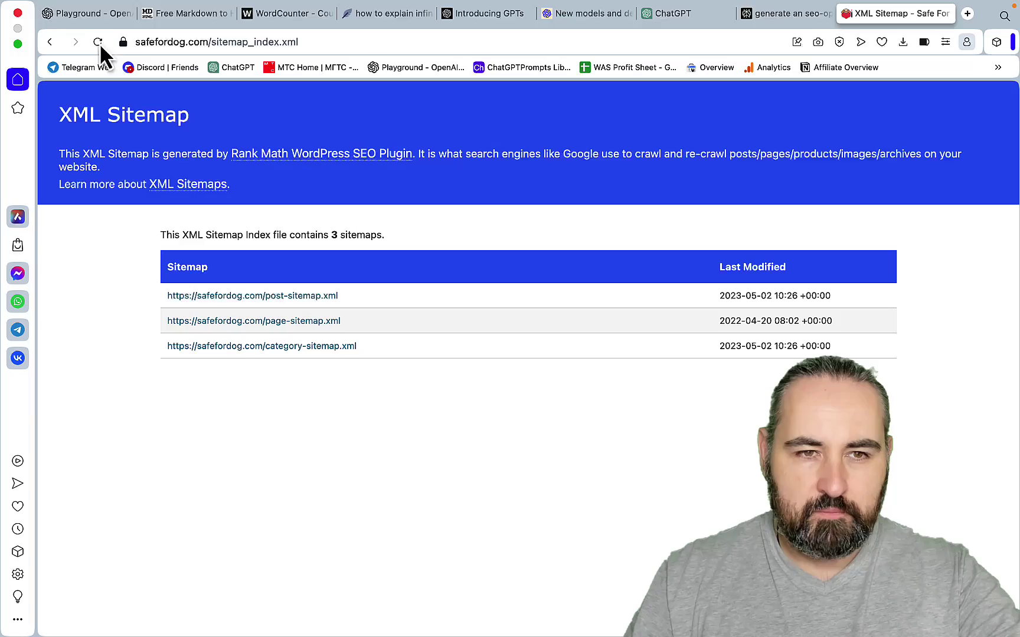
click(90, 14)
Step: Paste the safefordog.com post URLs under the anchor-text instruction and check the full list
click(145, 485)
key(super+v)
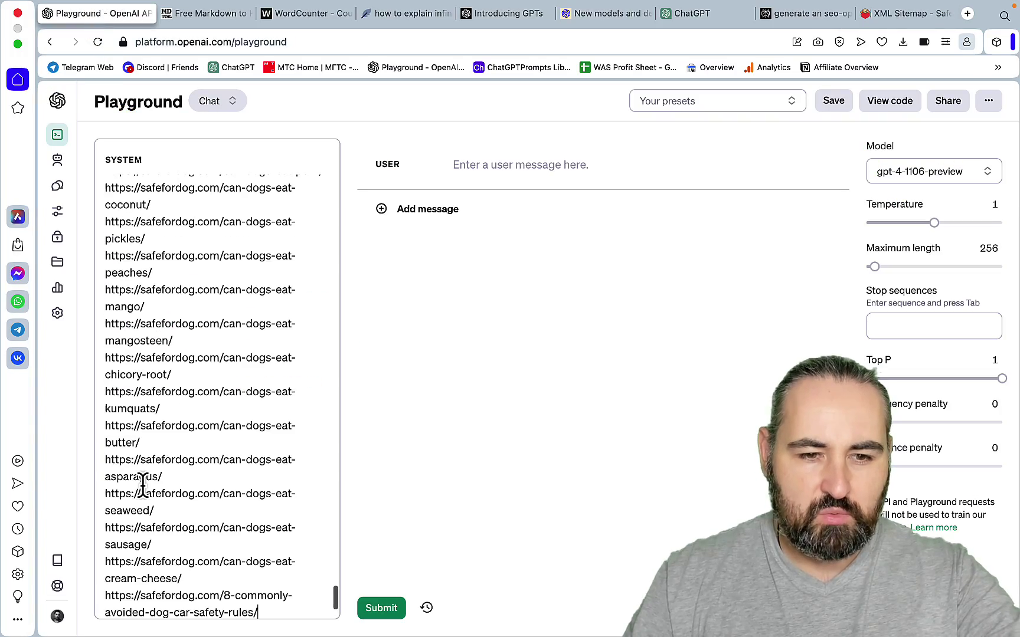
scroll(194, 440, up, 20)
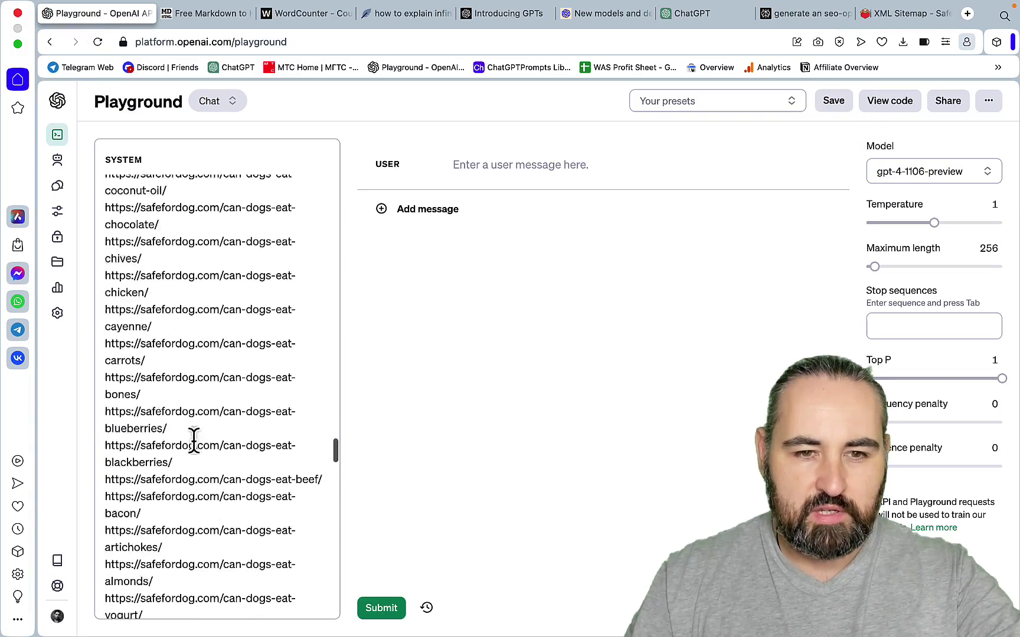
scroll(194, 439, up, 15)
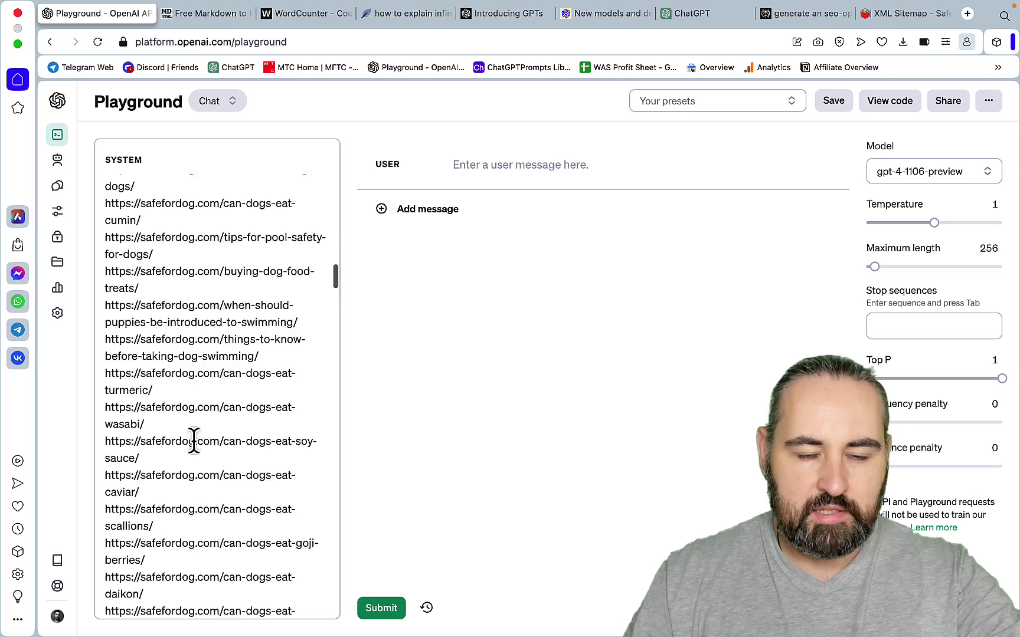
scroll(194, 440, down, 15)
scroll(194, 439, down, 20)
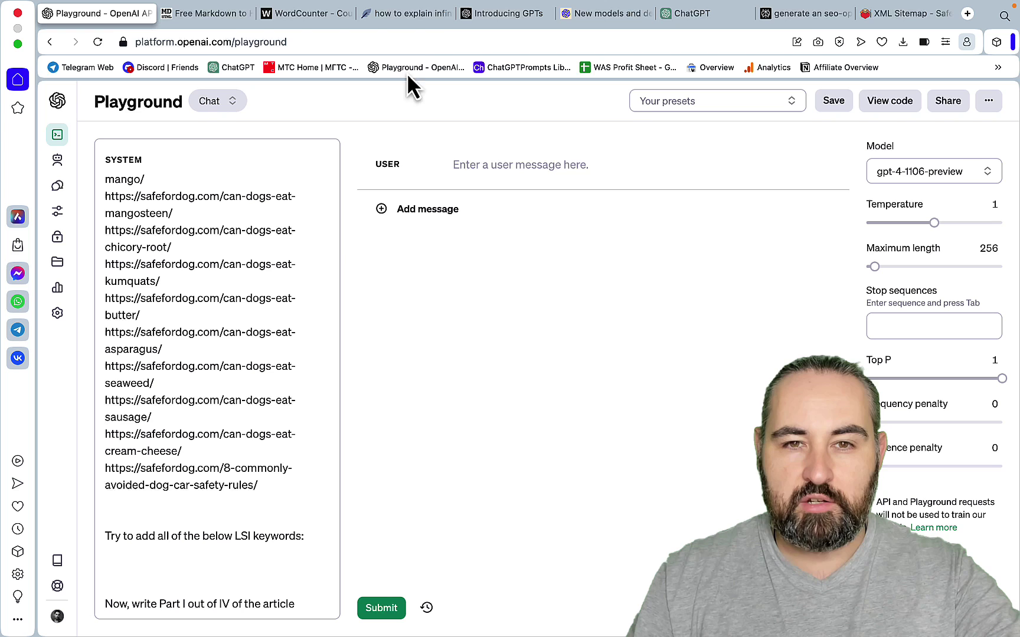
click(412, 15)
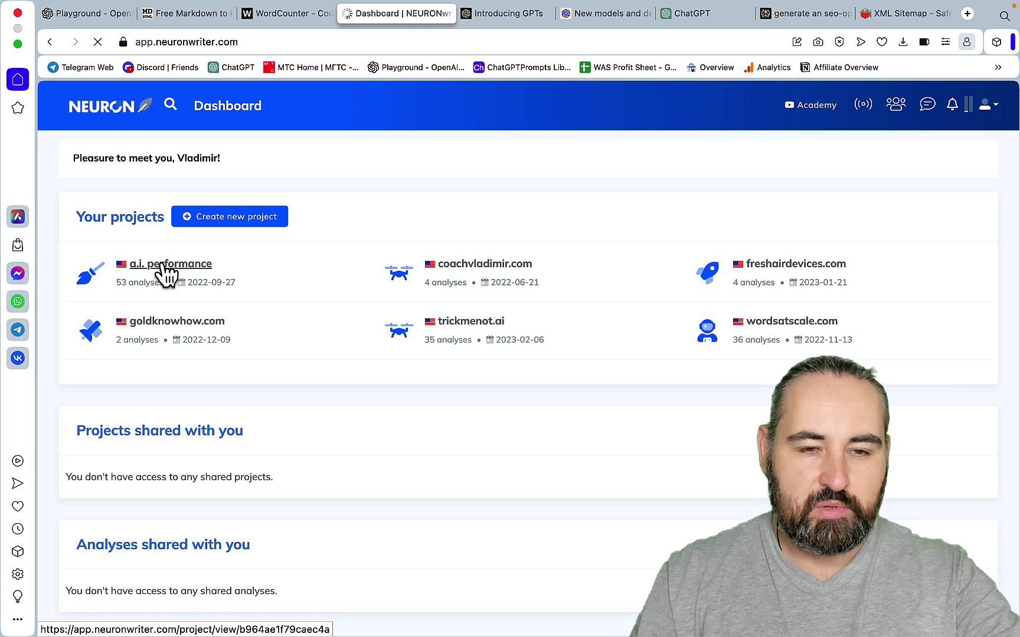
Step: Open the 'can dogs eat longan?' analysis from the a.i. performance project
click(168, 269)
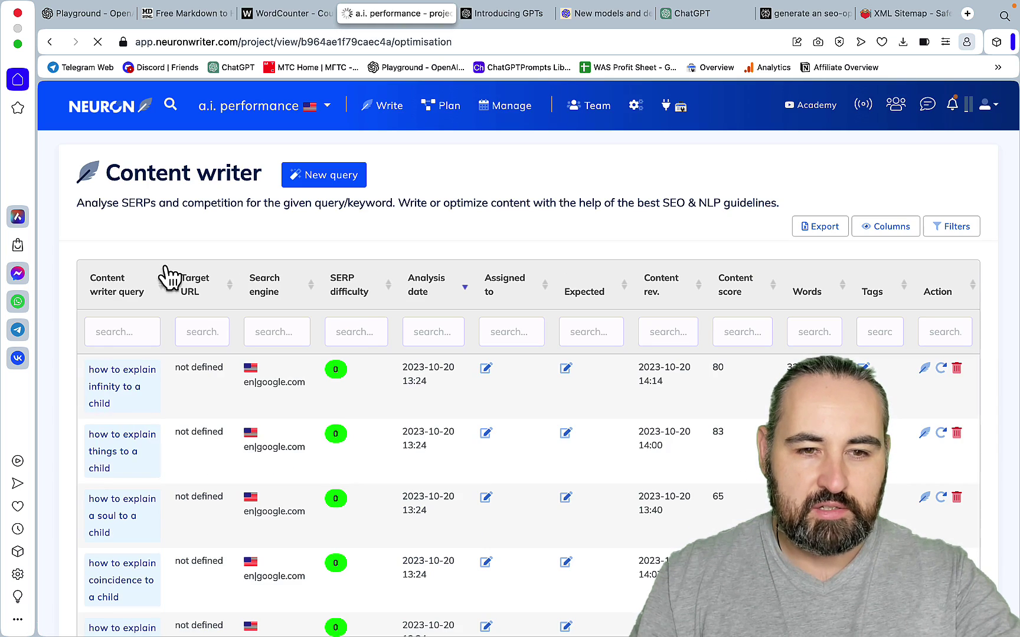
scroll(141, 443, down, 5)
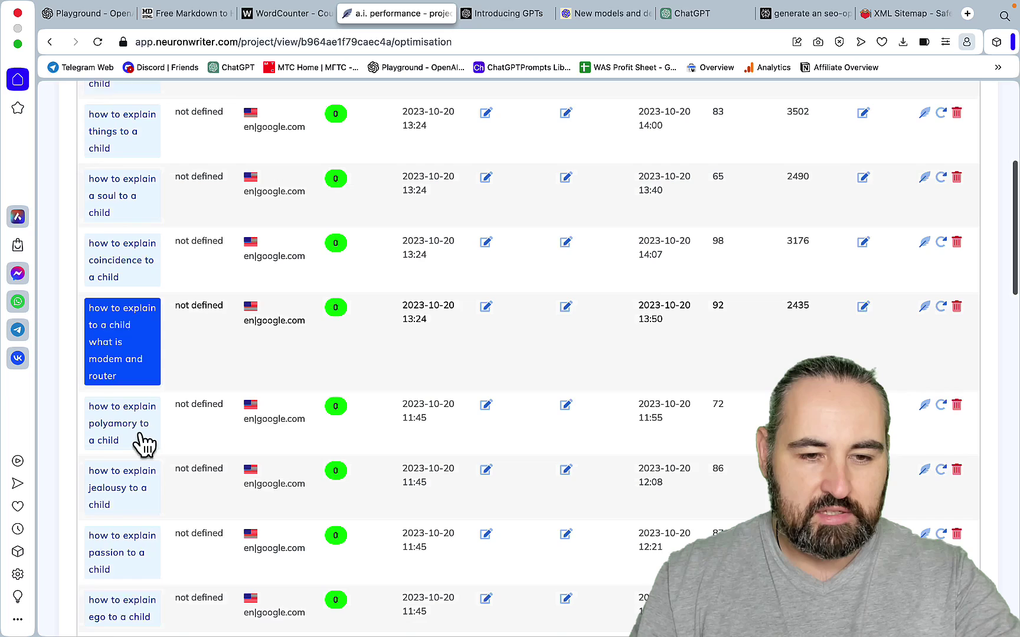
scroll(141, 443, down, 15)
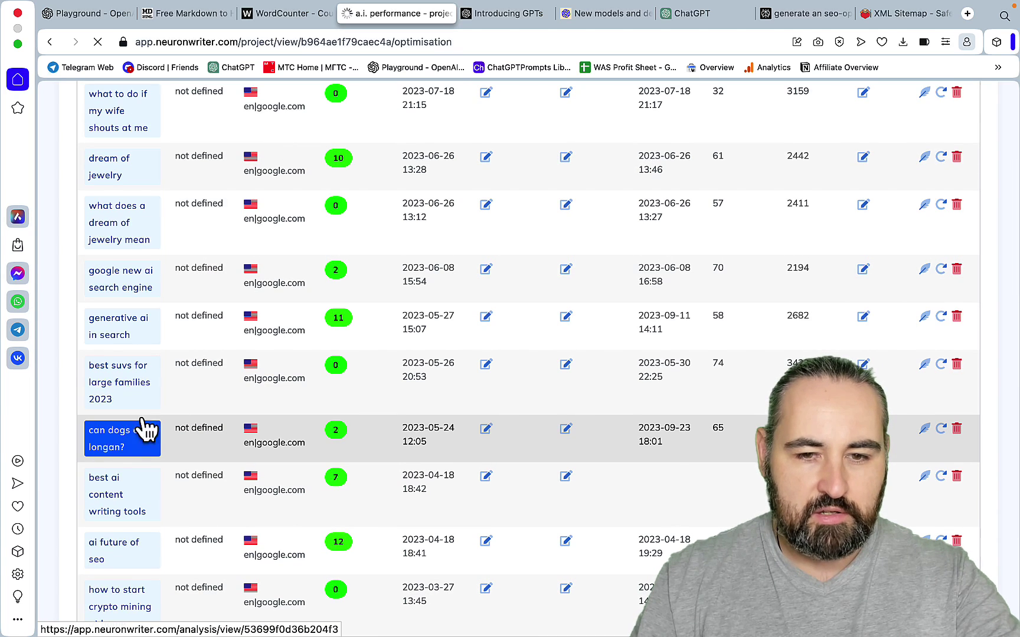
click(142, 425)
Step: Paste the keyword terms, delete the EXTENDED TEXT TERMS heading line, and select the whole list
key(super+v)
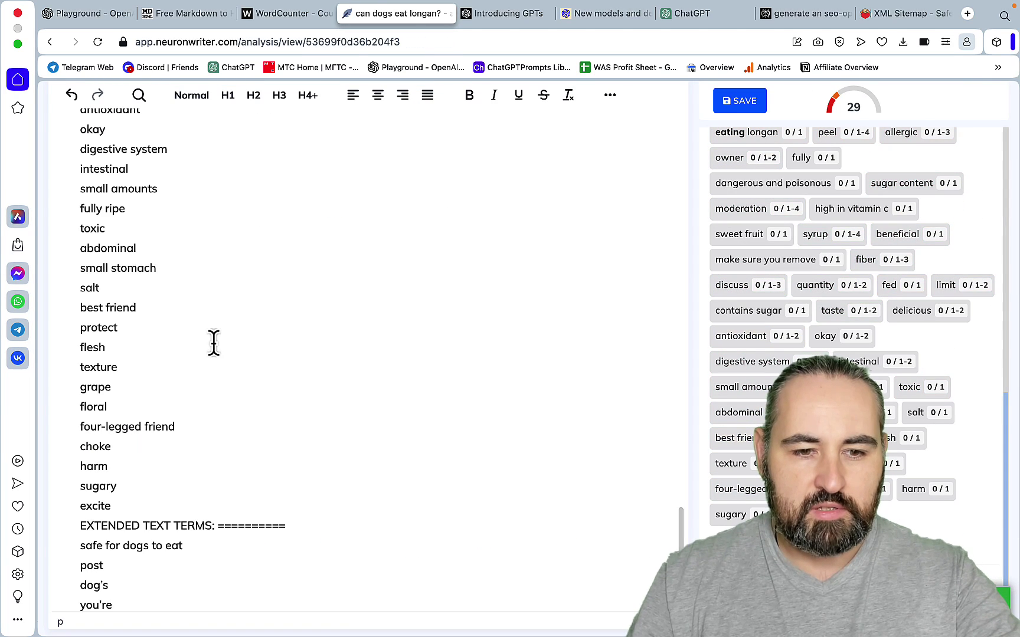
drag(316, 529, 75, 524)
key(BackSpace)
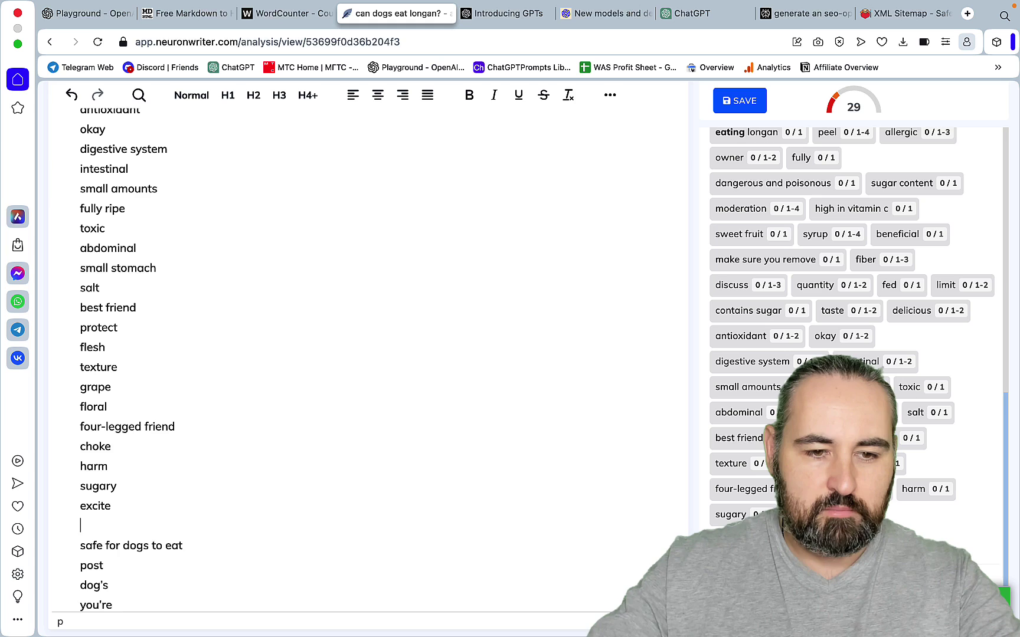
key(BackSpace)
key(super+a)
Step: Paste the NeuronWriter keyword list below the LSI keywords line in the Playground system prompt
click(79, 14)
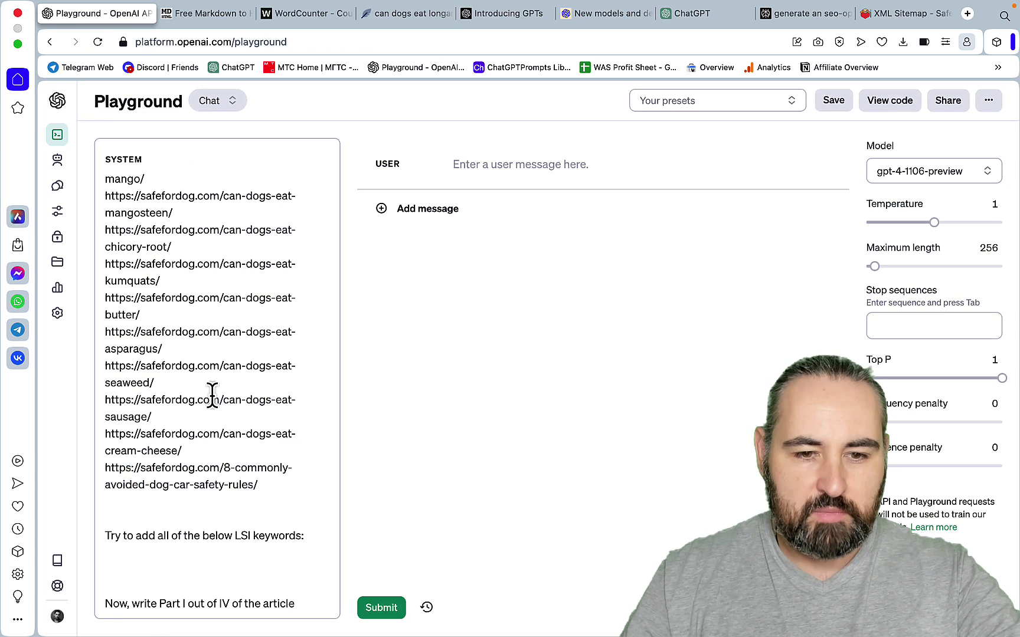
click(149, 560)
key(super+v)
scroll(172, 528, down, 1)
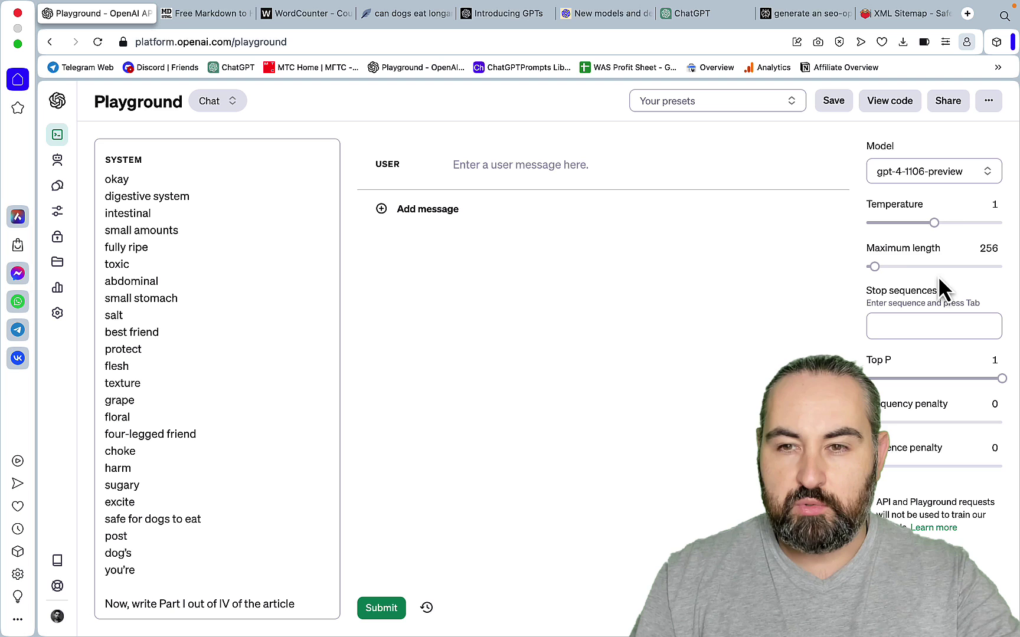
Step: Raise Maximum length to 4095 and generate the article through section VII, Conclusion
drag(906, 268, 1018, 292)
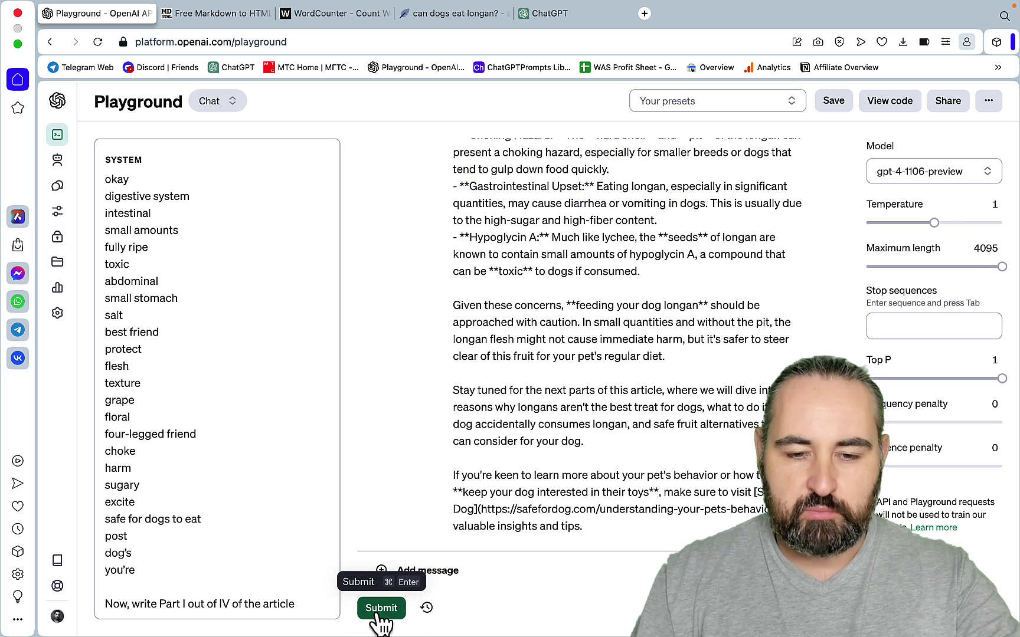
click(380, 614)
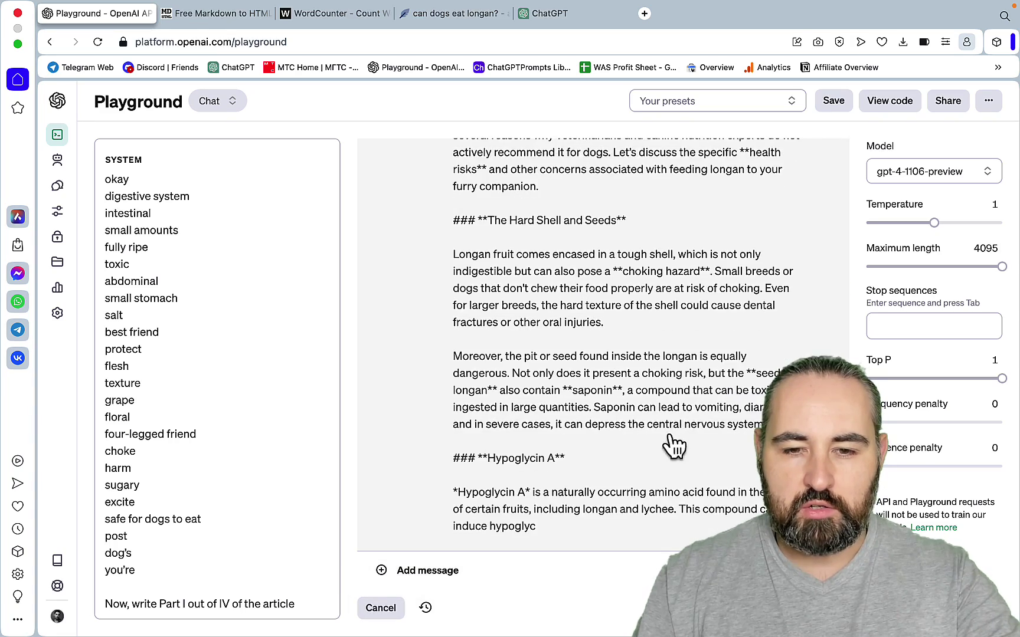
scroll(194, 408, down, 15)
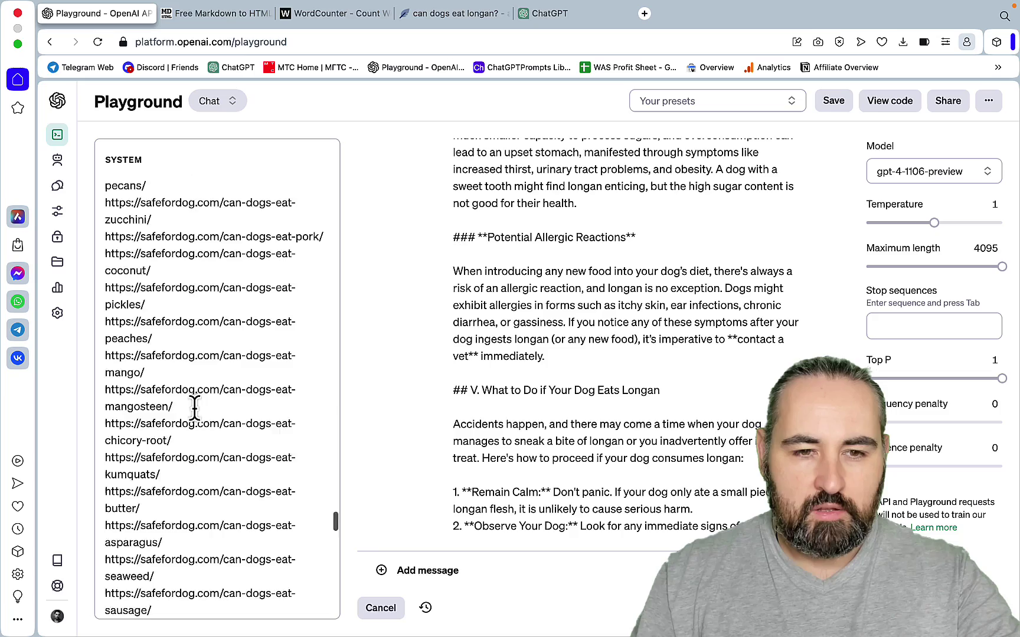
scroll(194, 408, up, 20)
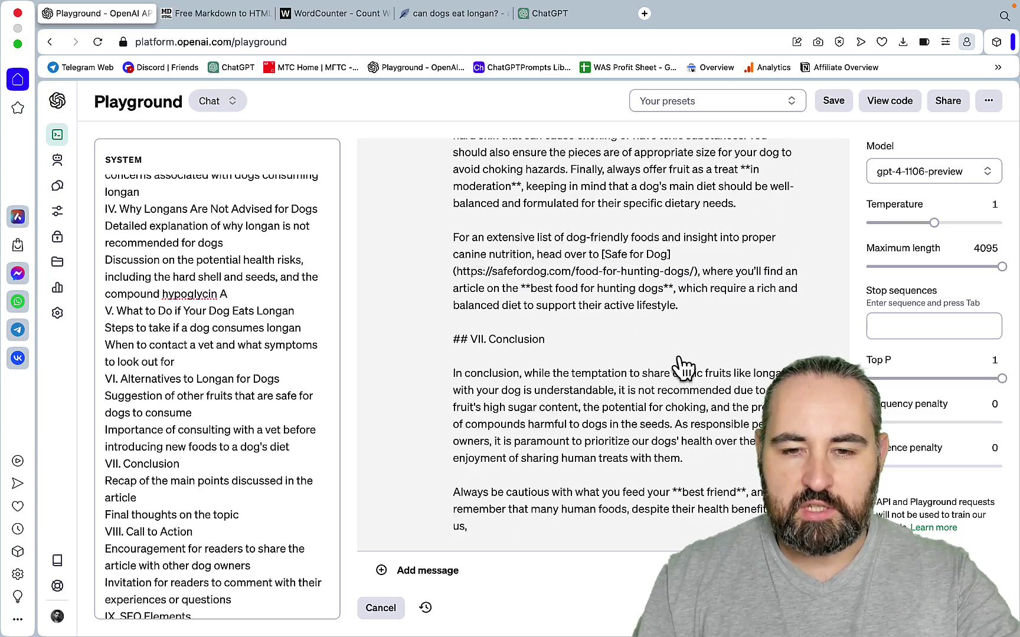
Step: Paste the full longan article markdown into the converter and select the rendered HTML preview
key(ctrl+Tab)
scroll(230, 364, down, 5)
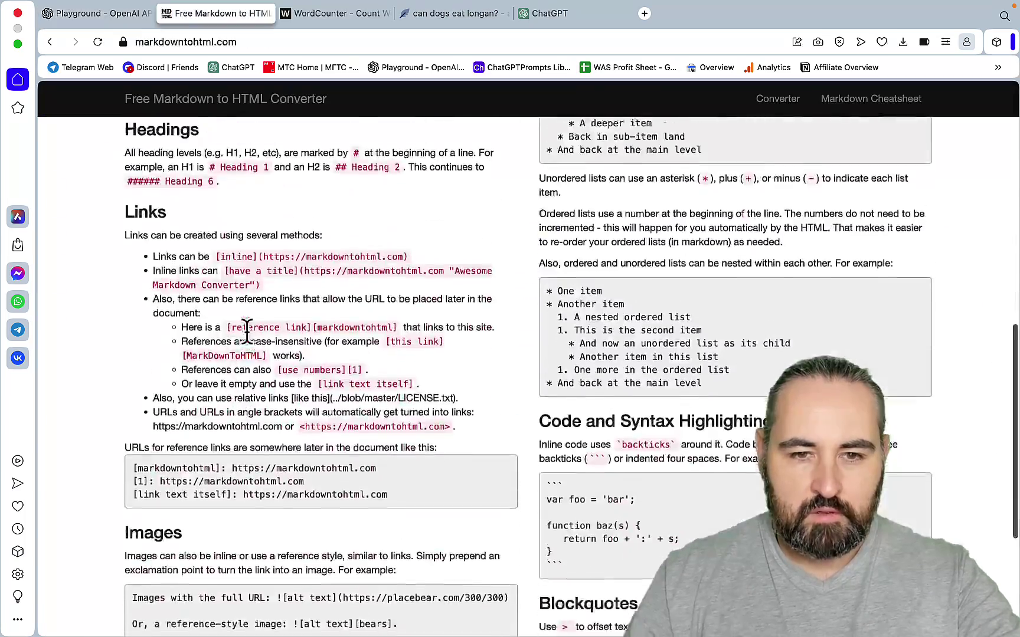
scroll(236, 331, up, 12)
scroll(281, 401, down, 10)
scroll(323, 205, up, 10)
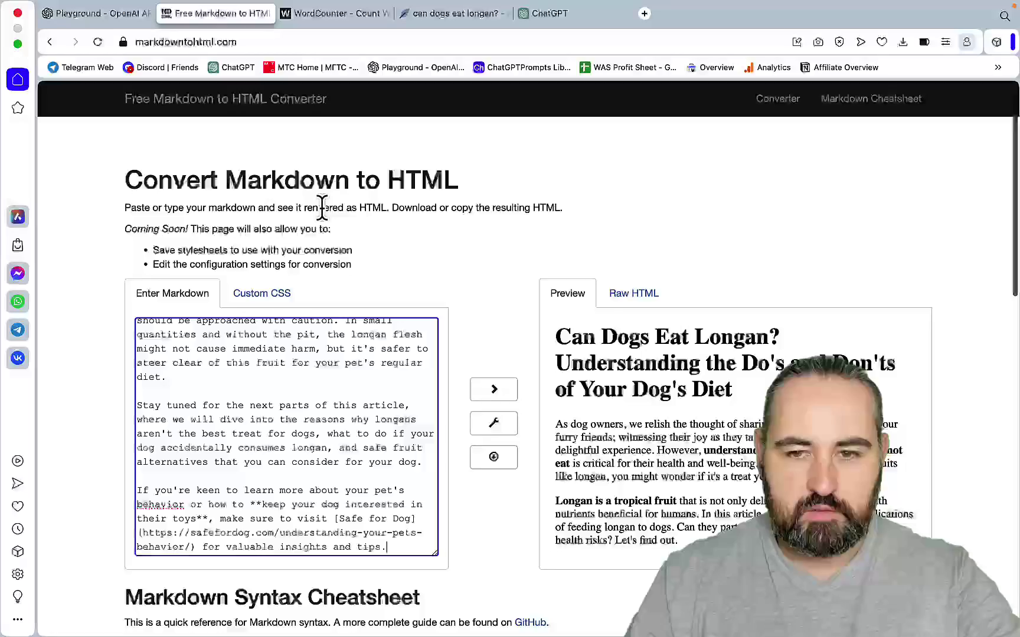
scroll(323, 205, down, 1)
scroll(732, 377, down, 5)
scroll(672, 395, down, 10)
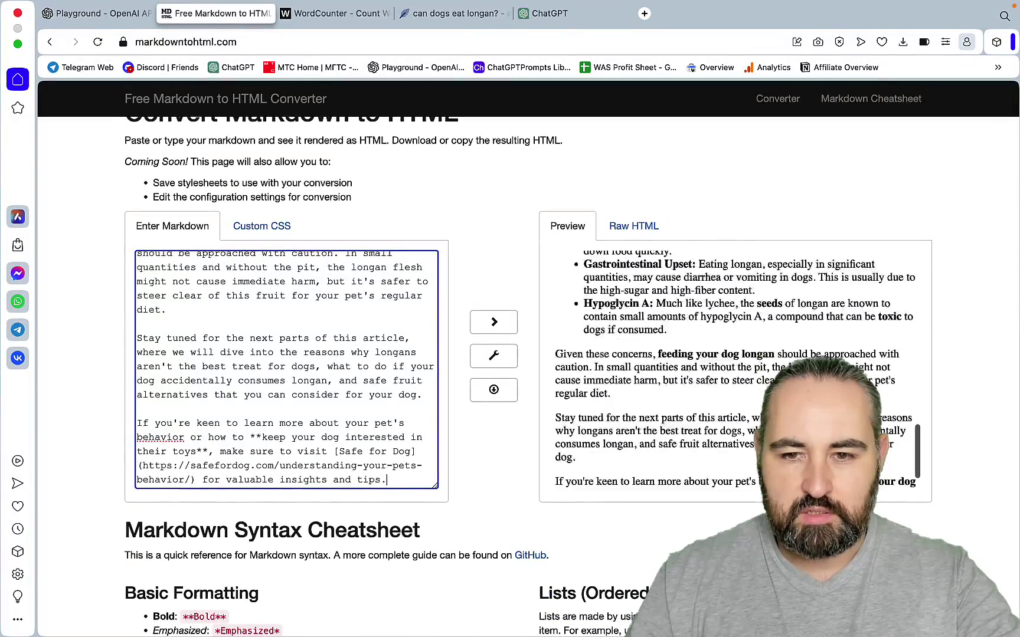
scroll(672, 395, down, 3)
key(super+a)
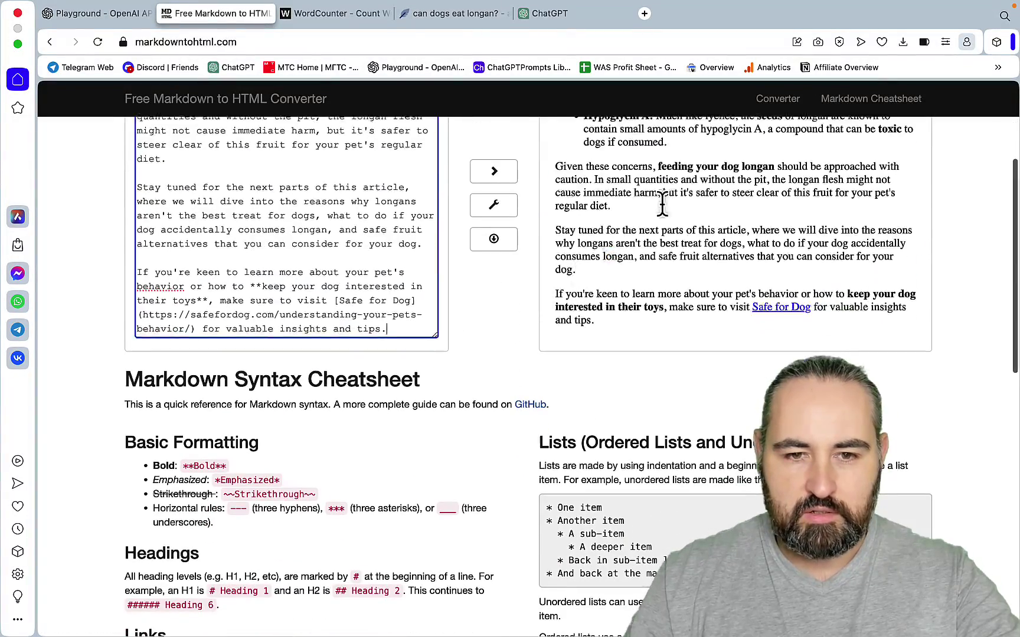
key(super+v)
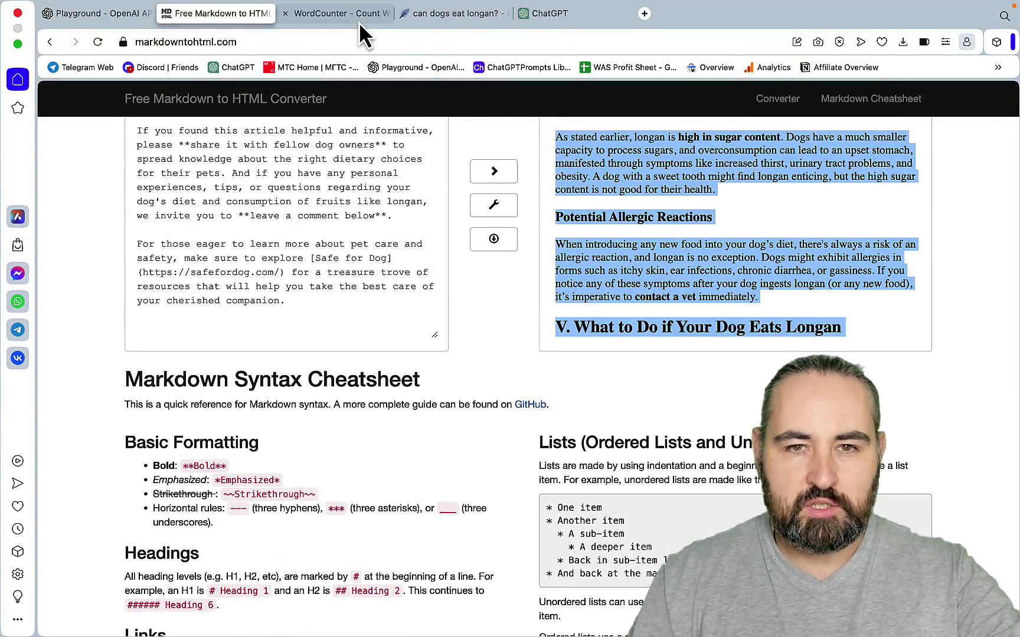
Step: Replace NeuronWriter's keyword list with the formatted article, reaching score 86 with 1805 words
click(427, 15)
key(super+v)
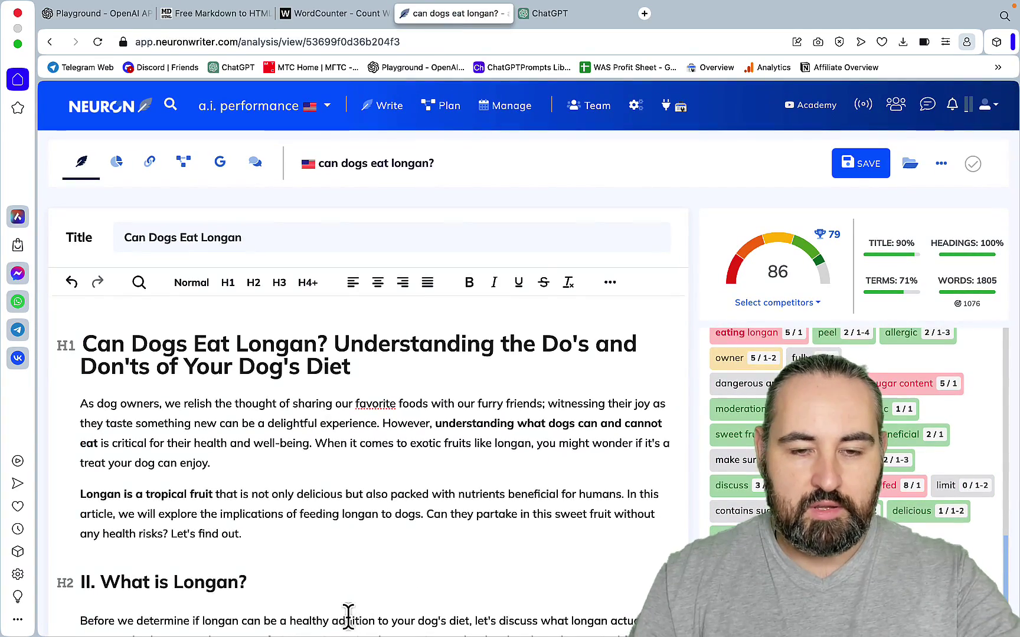
scroll(348, 616, down, 20)
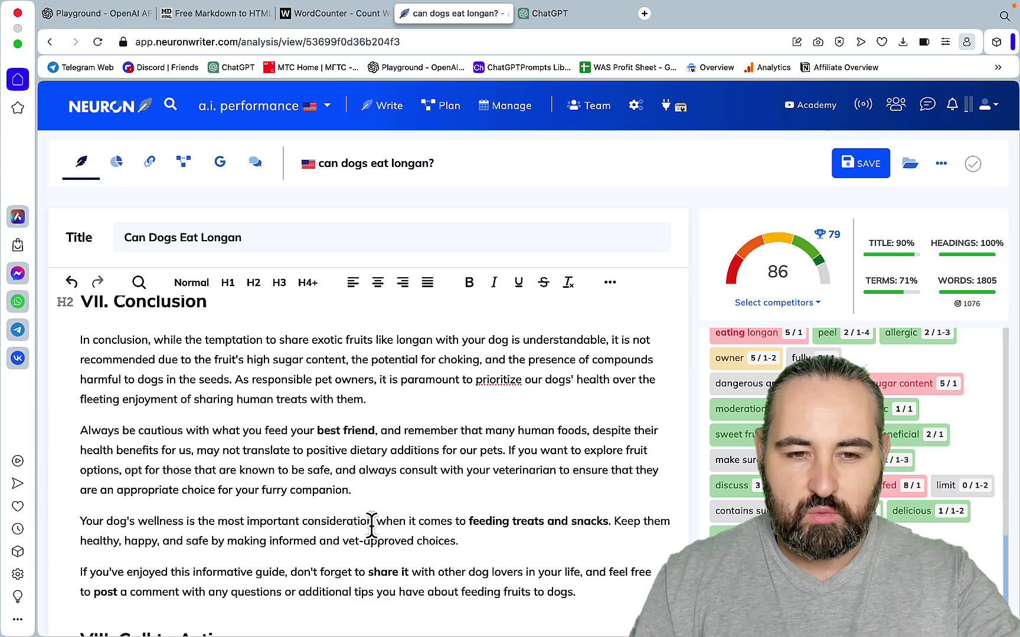
scroll(371, 523, up, 20)
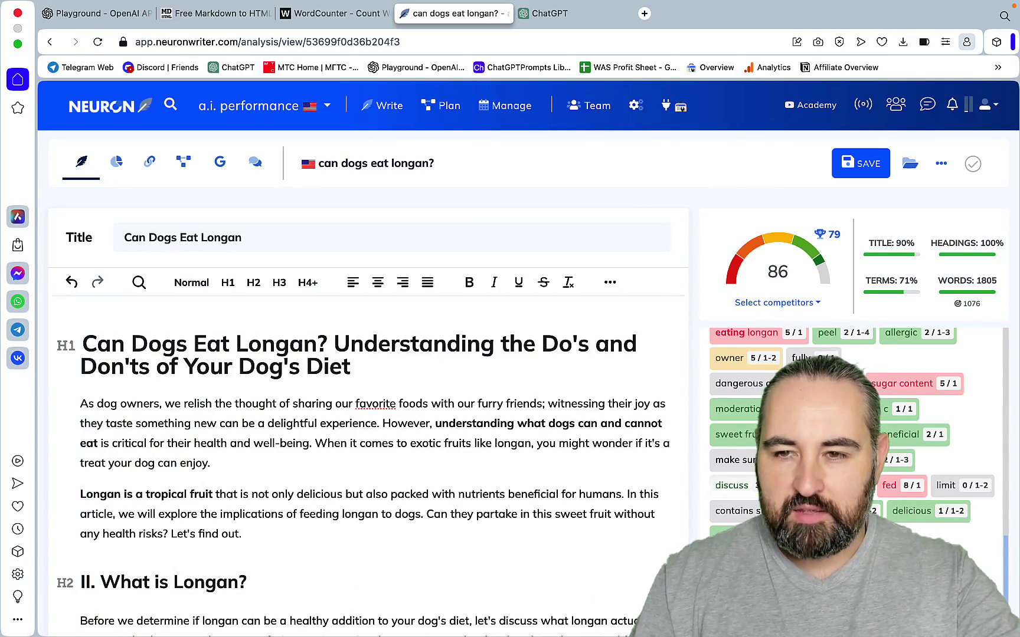
mouse_move(994, 298)
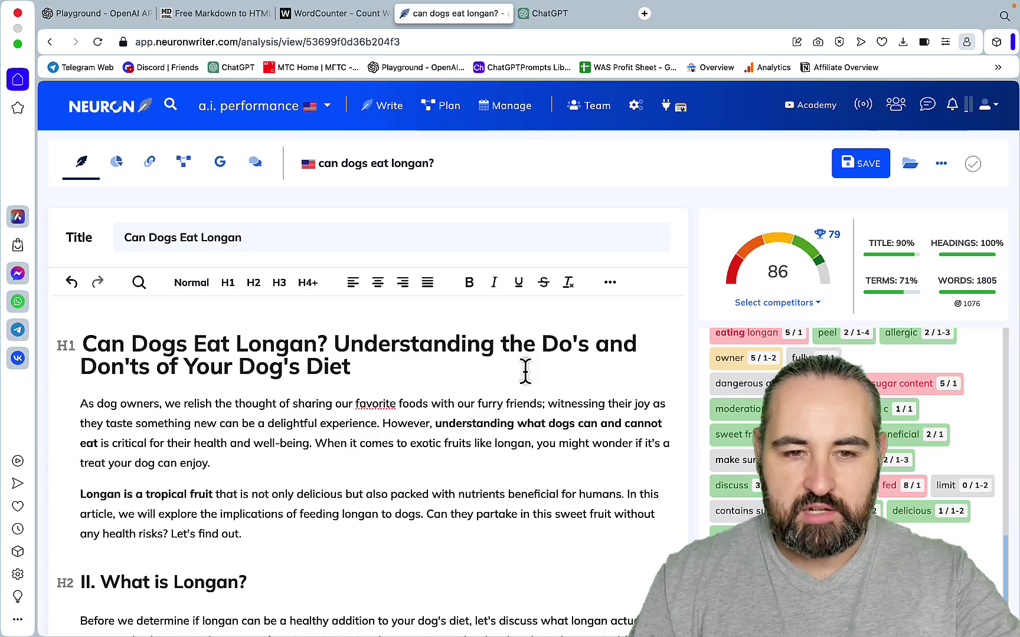
scroll(485, 396, down, 3)
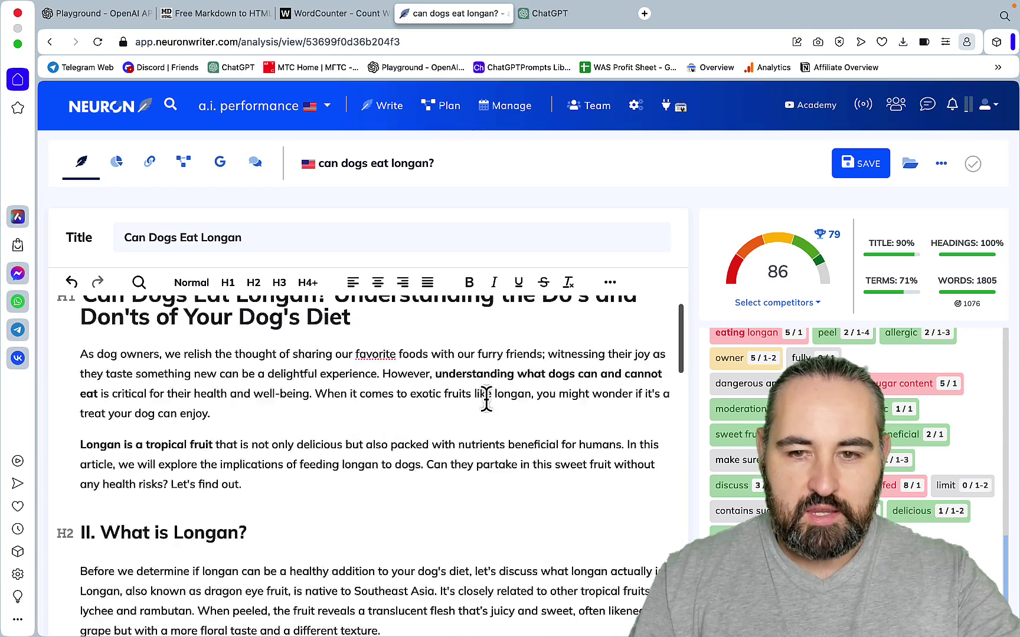
scroll(485, 394, up, 3)
scroll(485, 397, down, 10)
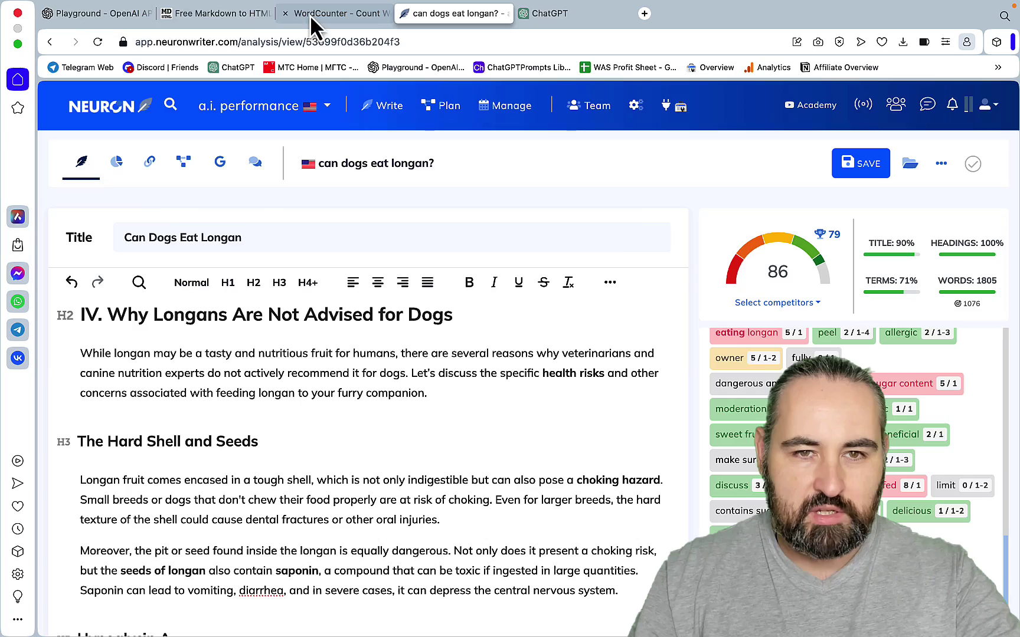
click(221, 15)
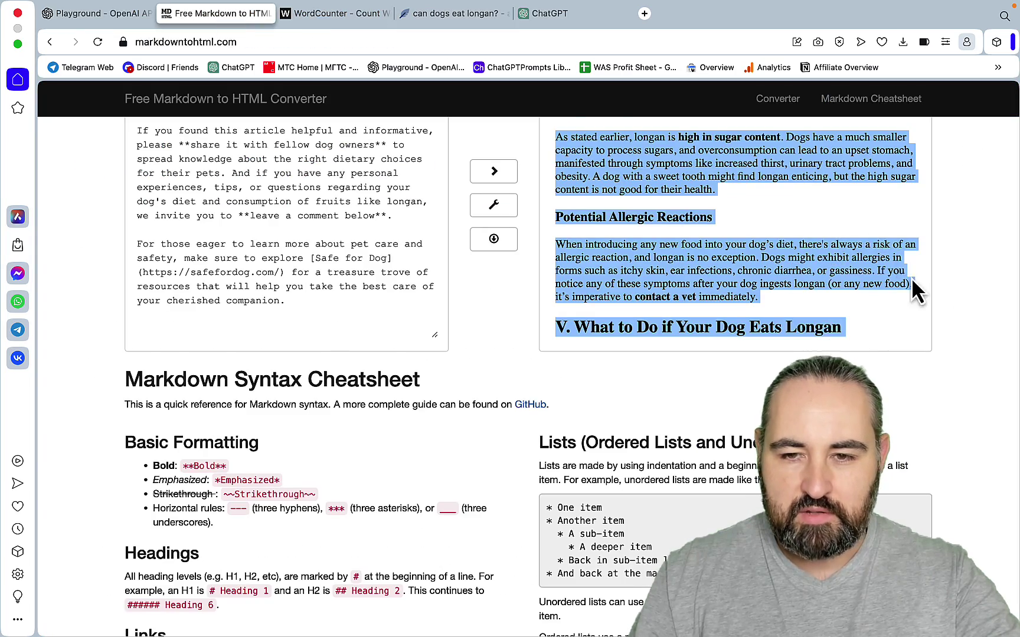
scroll(826, 307, up, 3)
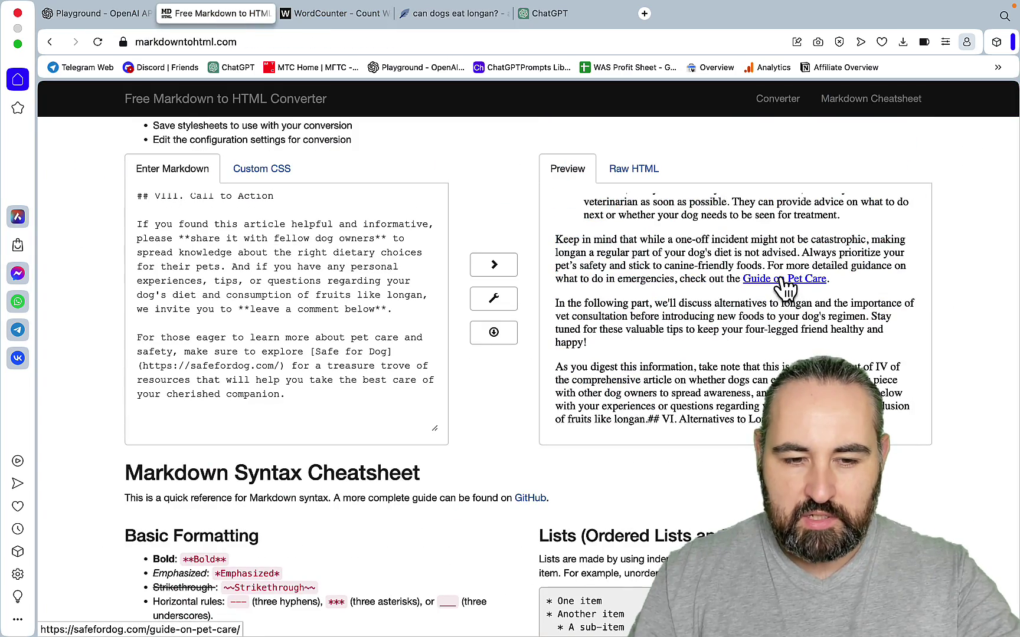
scroll(813, 271, down, 5)
scroll(813, 272, down, 8)
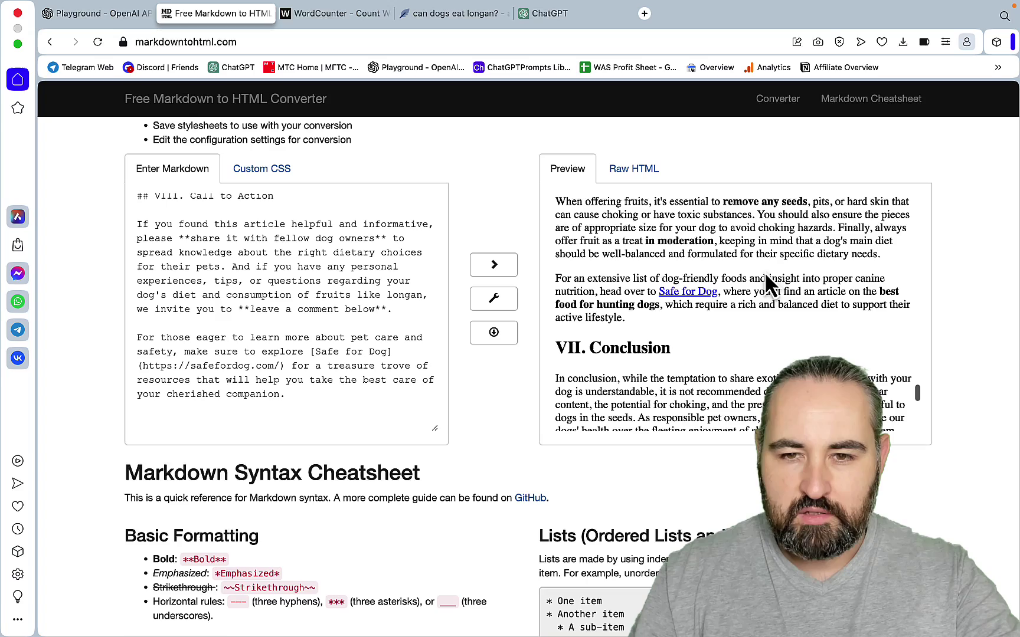
scroll(819, 258, down, 6)
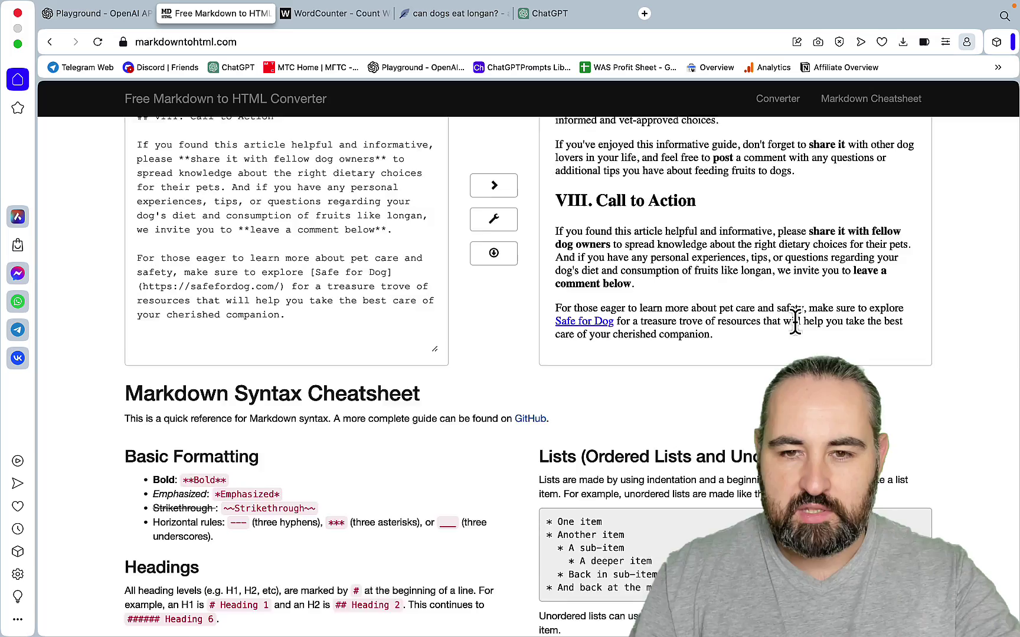
scroll(794, 319, up, 2)
scroll(794, 321, up, 10)
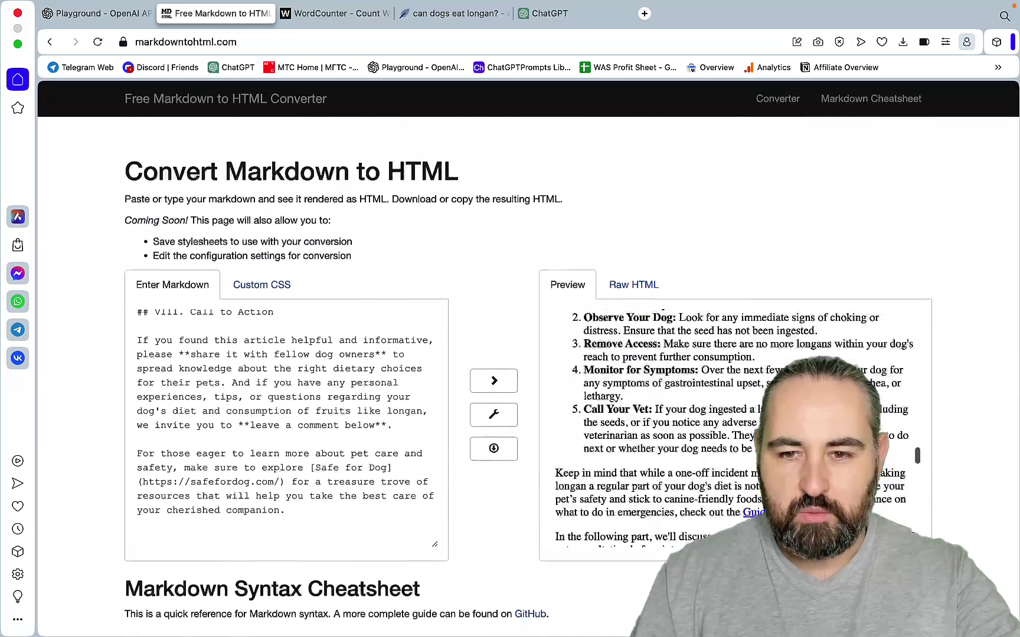
scroll(794, 321, up, 5)
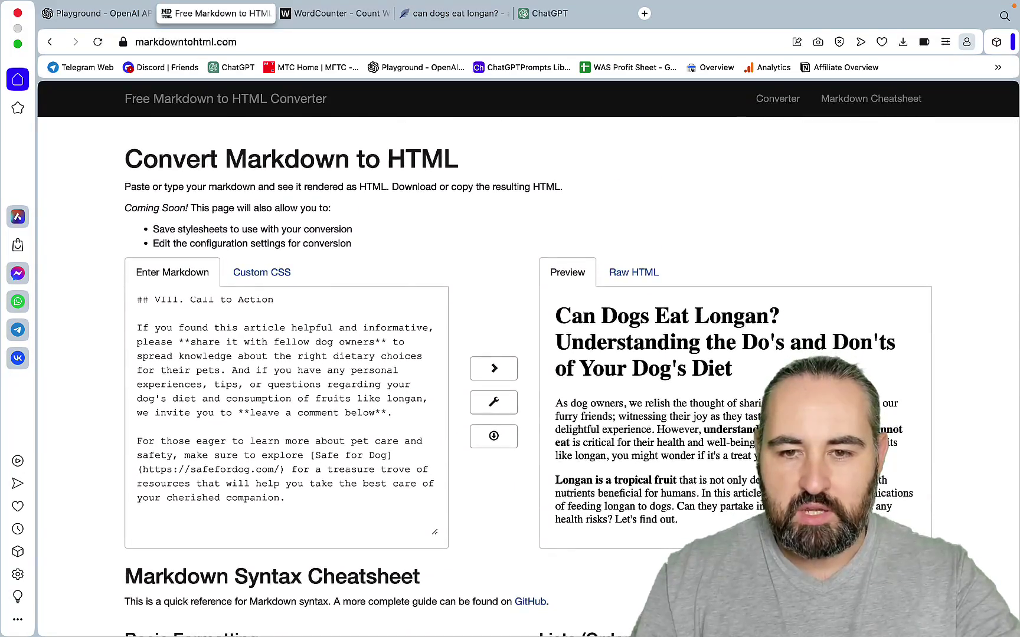
click(456, 15)
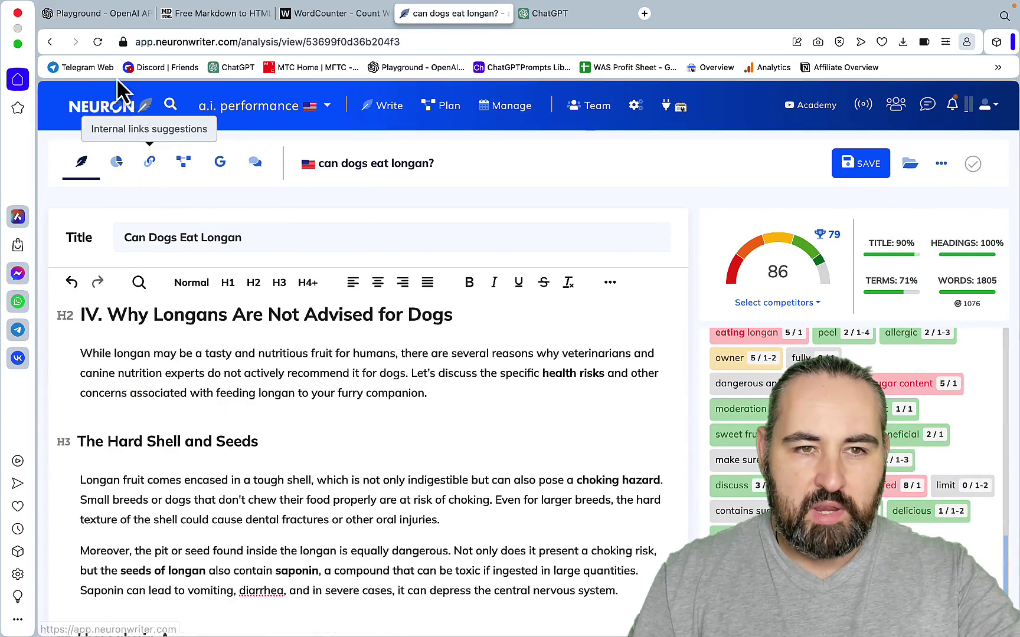
Step: Request five image descriptions with suggested placements for the article, then select the whole reply
click(97, 21)
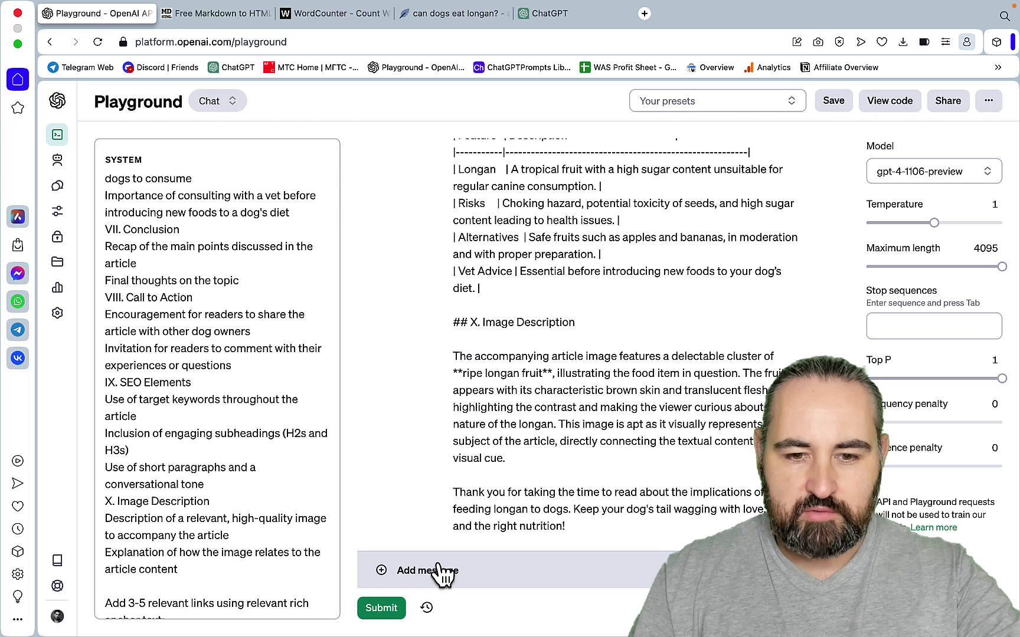
click(466, 570)
text(based on the above describe 5 images (1 Featured Image and 4 complementary), that can complement the article and also suggest the best places to insert them)
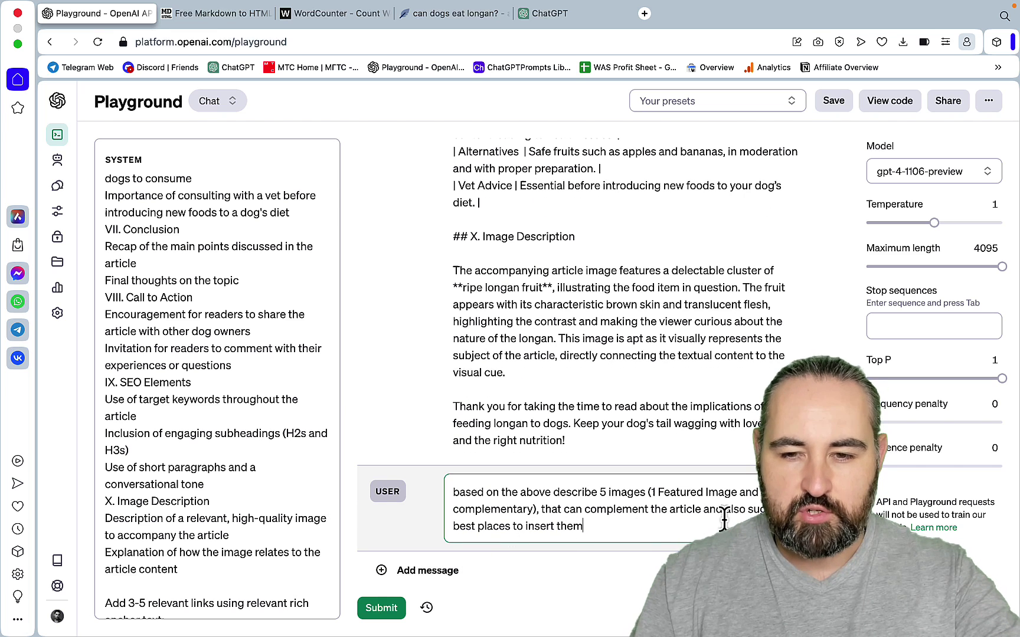
click(381, 608)
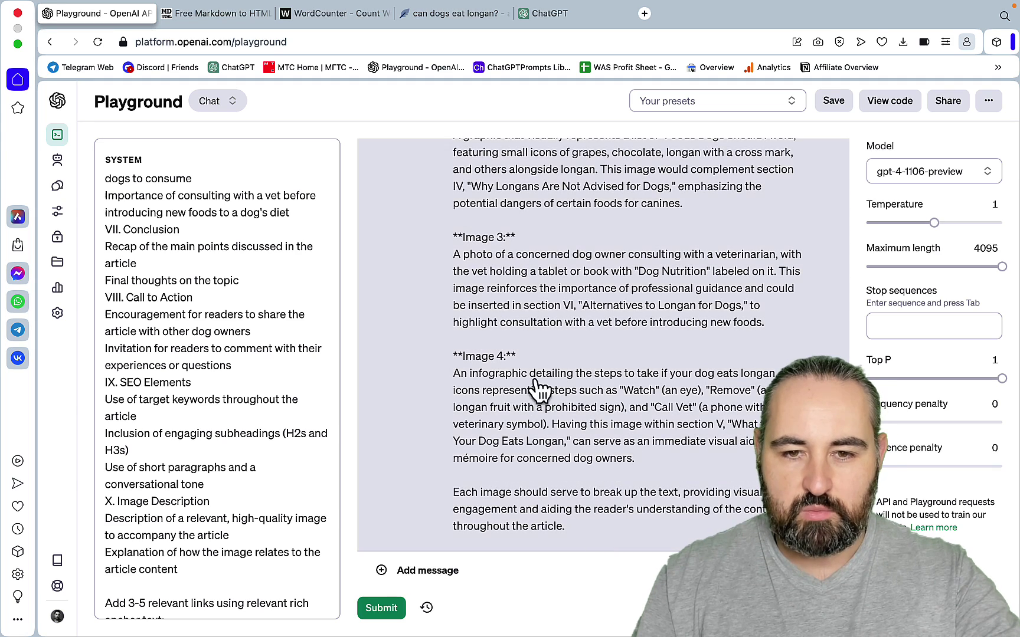
click(542, 282)
key(super+a)
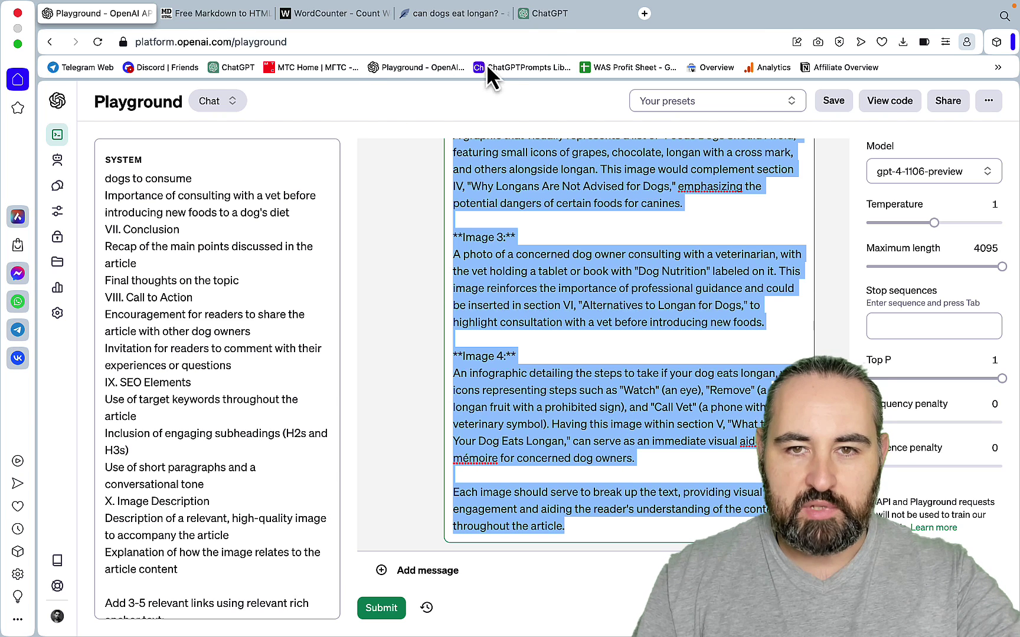
Step: Switch ChatGPT to DALL·E 3 and request images with 'generate images based on the below'
click(551, 15)
mouse_move(653, 122)
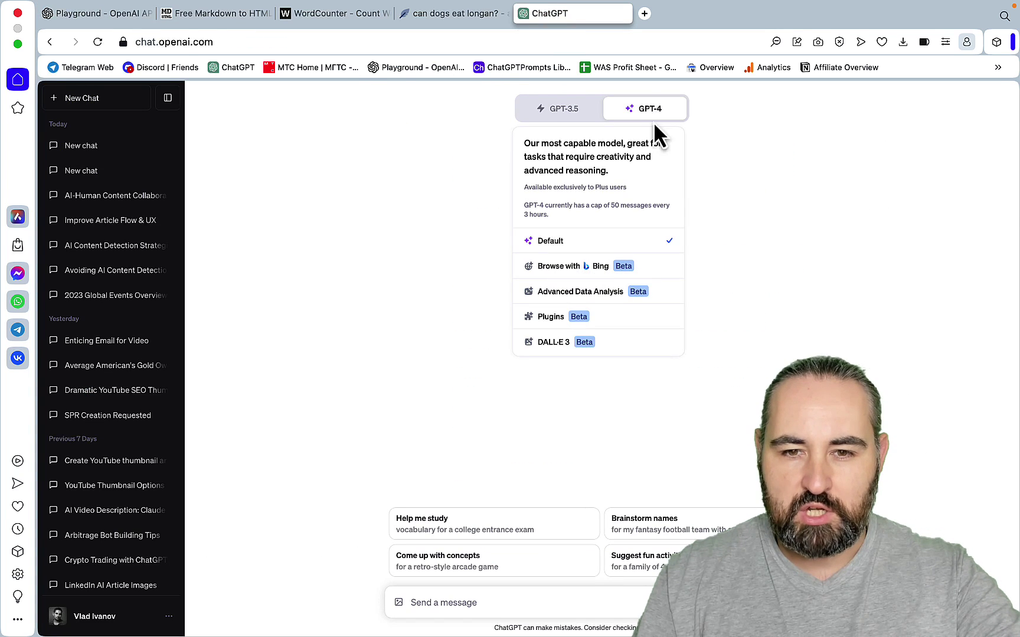
click(600, 342)
text(generate)
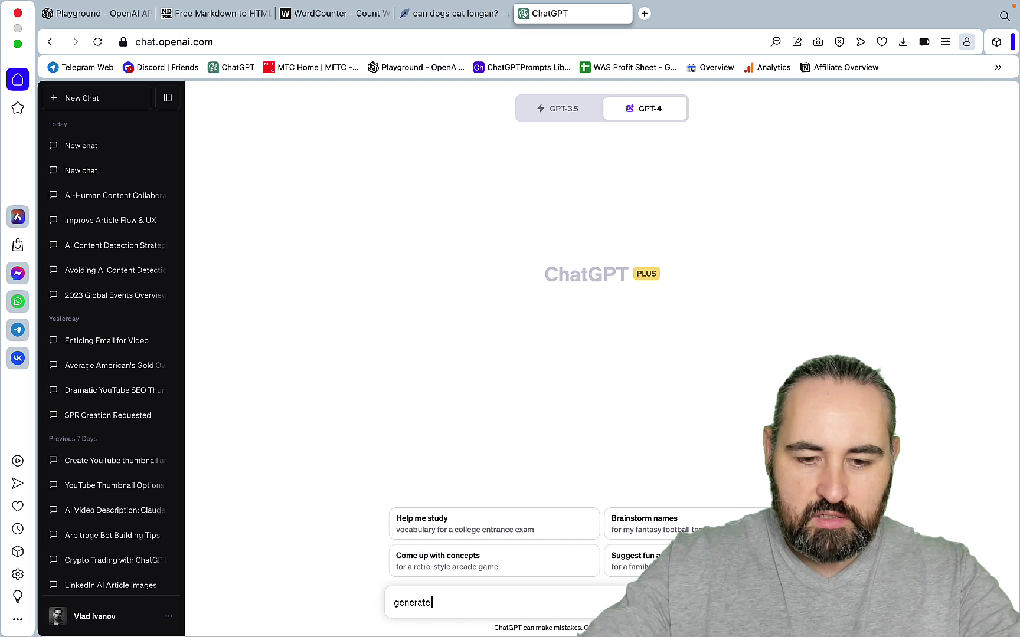
text( images bas)
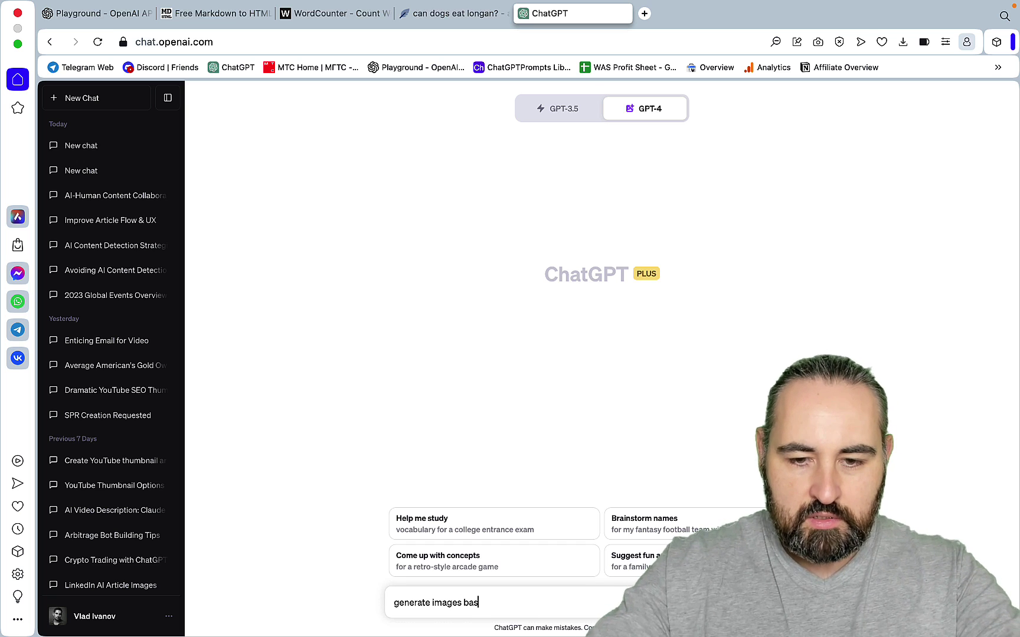
text(ed on the b)
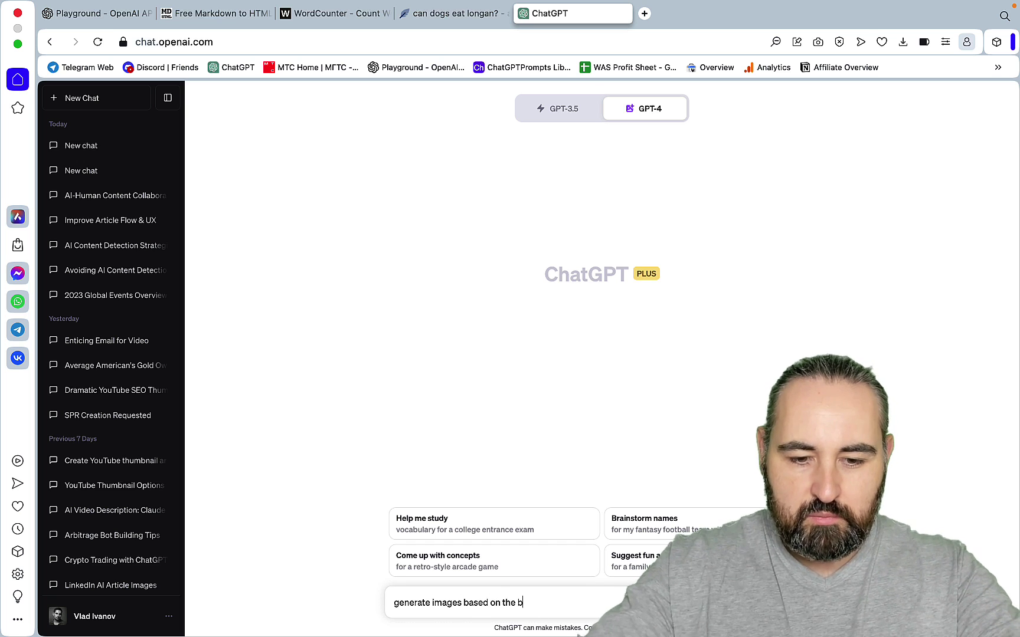
text(elow)
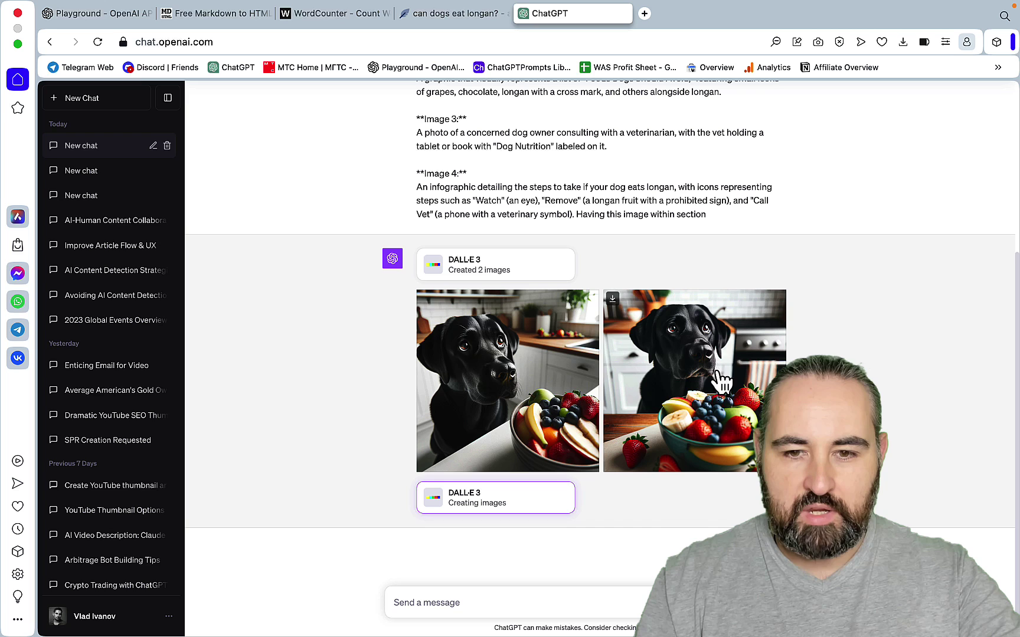
scroll(477, 197, up, 5)
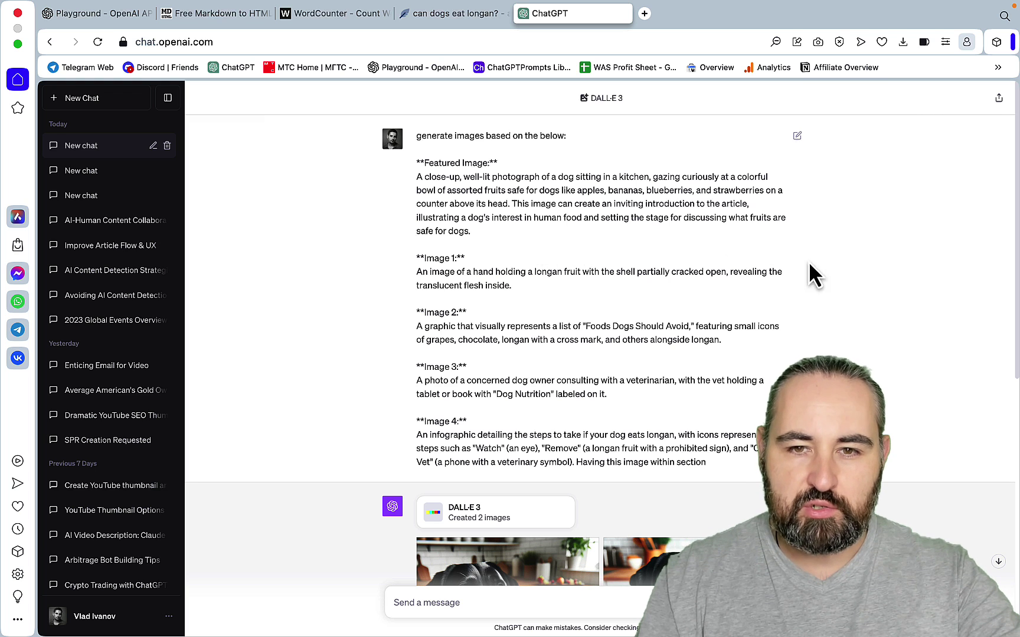
scroll(954, 325, down, 7)
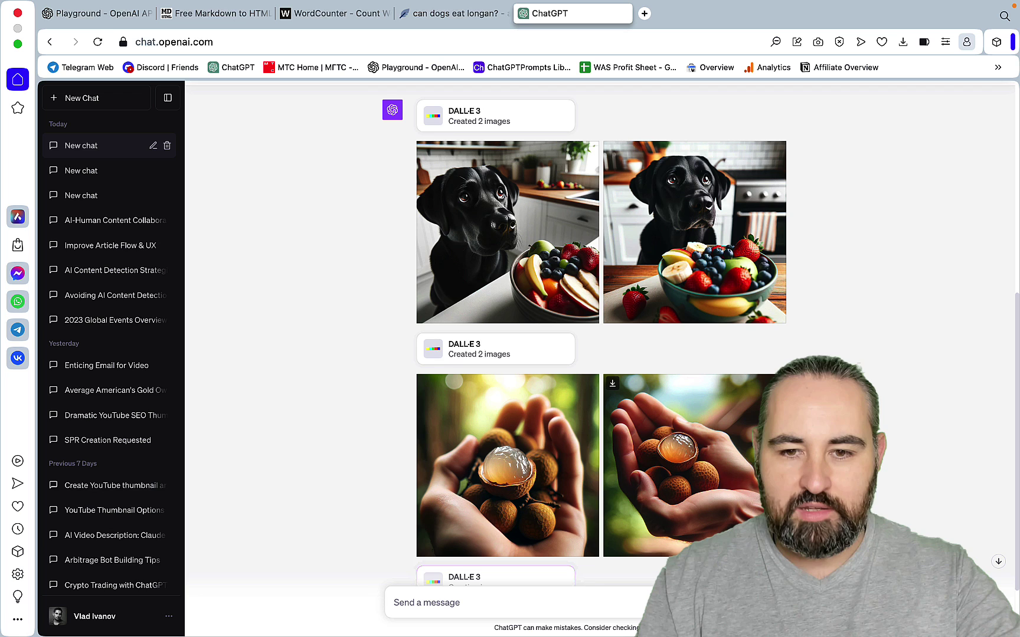
scroll(493, 499, down, 1)
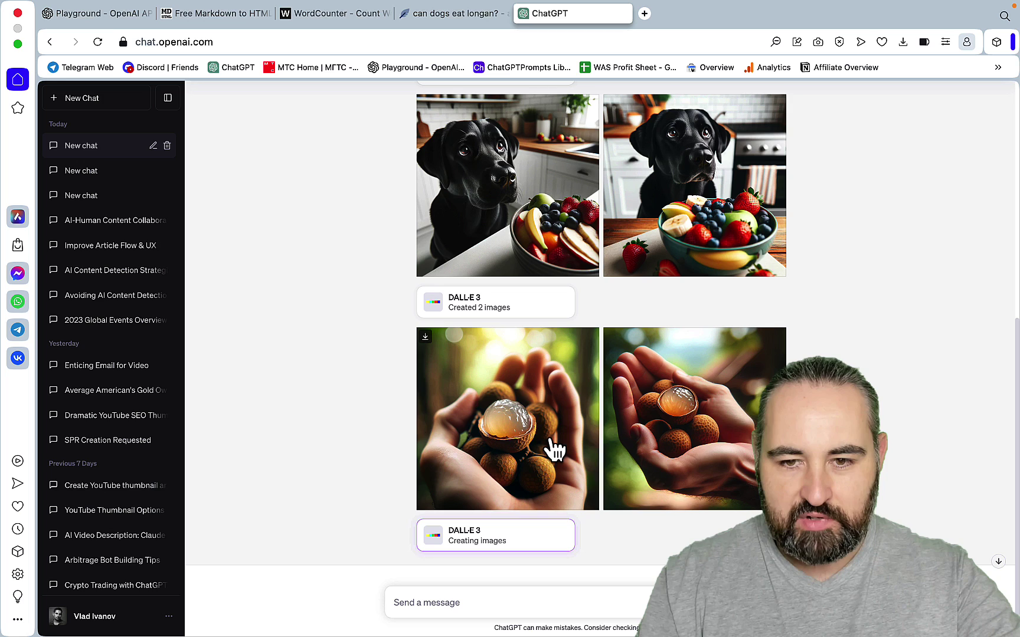
scroll(553, 450, up, 10)
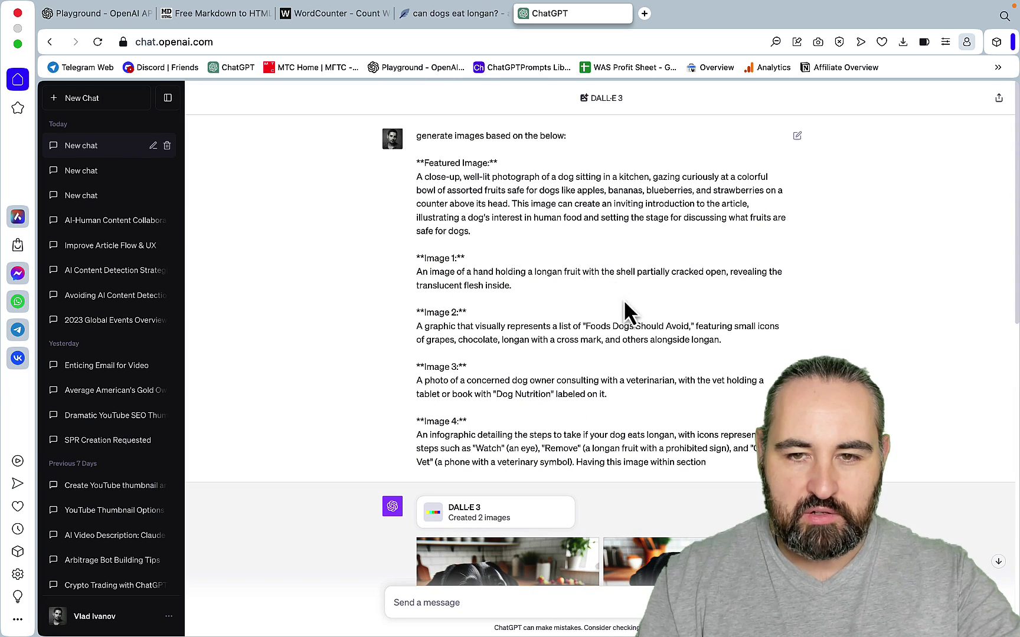
scroll(696, 298, down, 10)
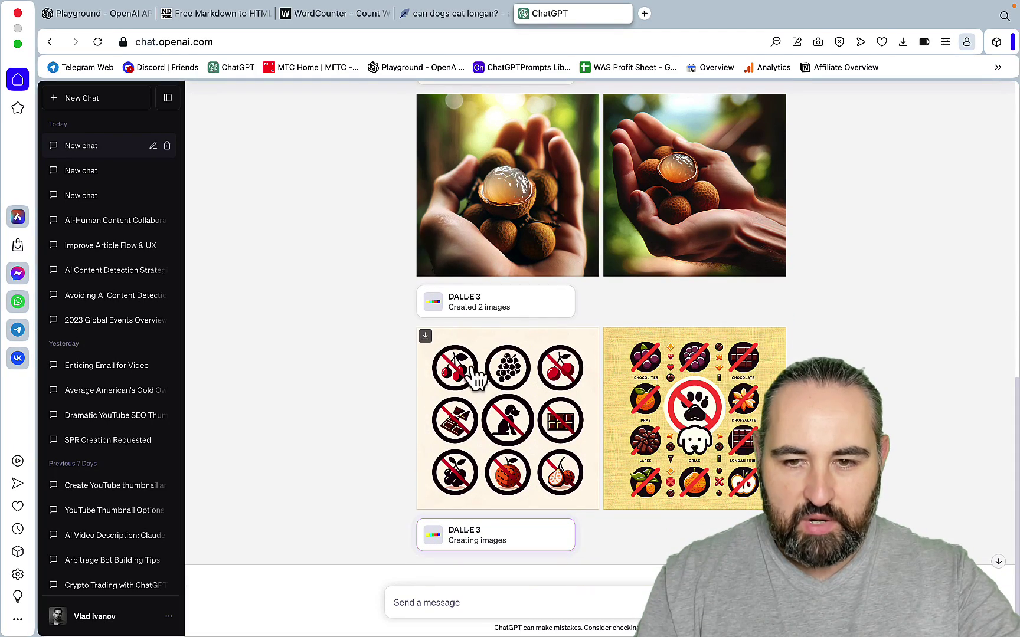
Step: Compare the two foods-to-avoid graphics full-size
click(532, 450)
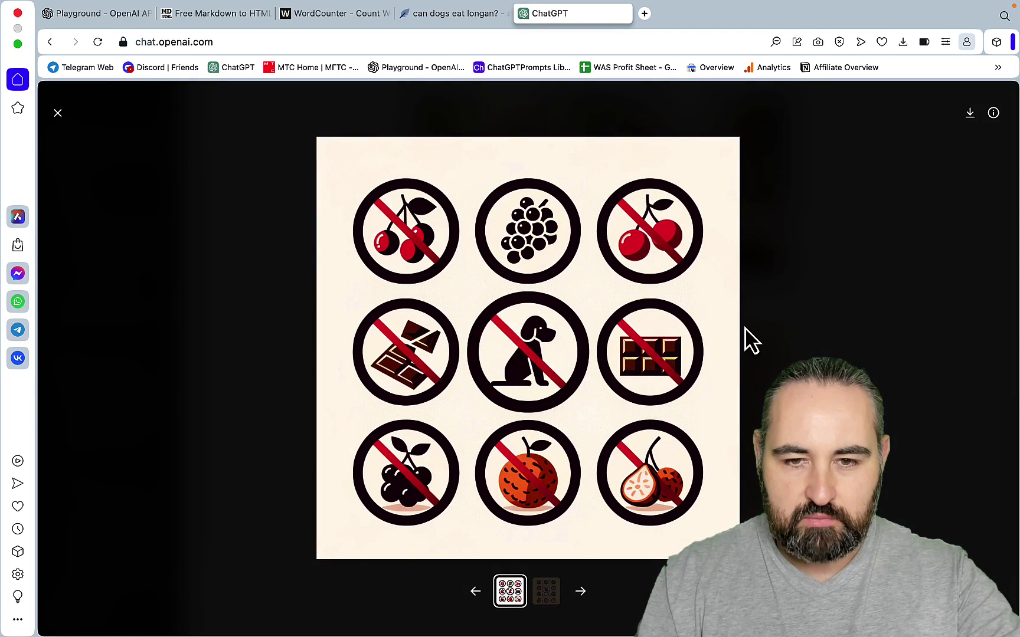
click(581, 594)
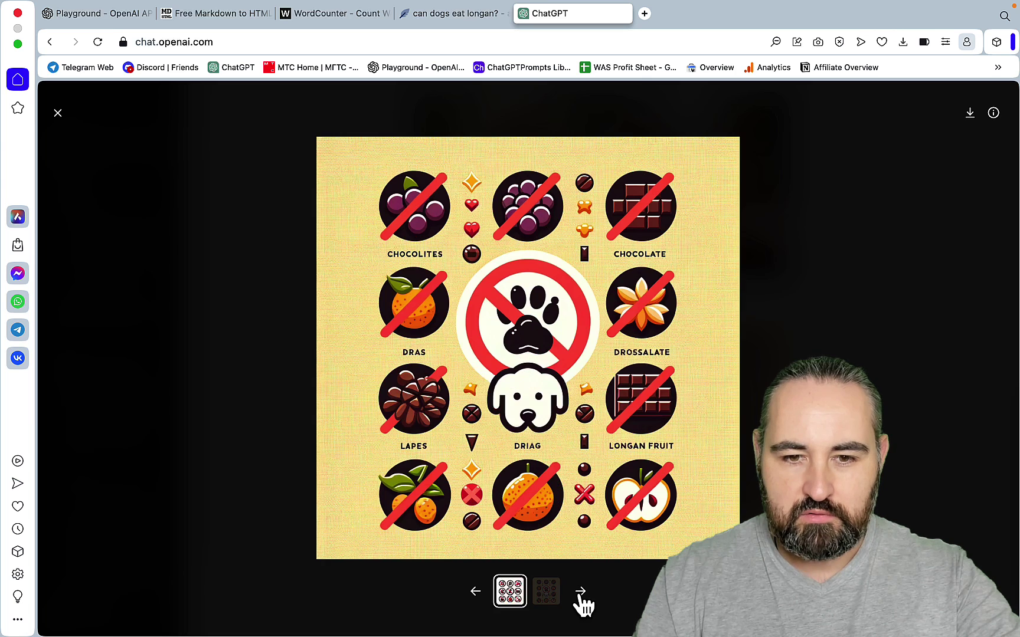
click(476, 591)
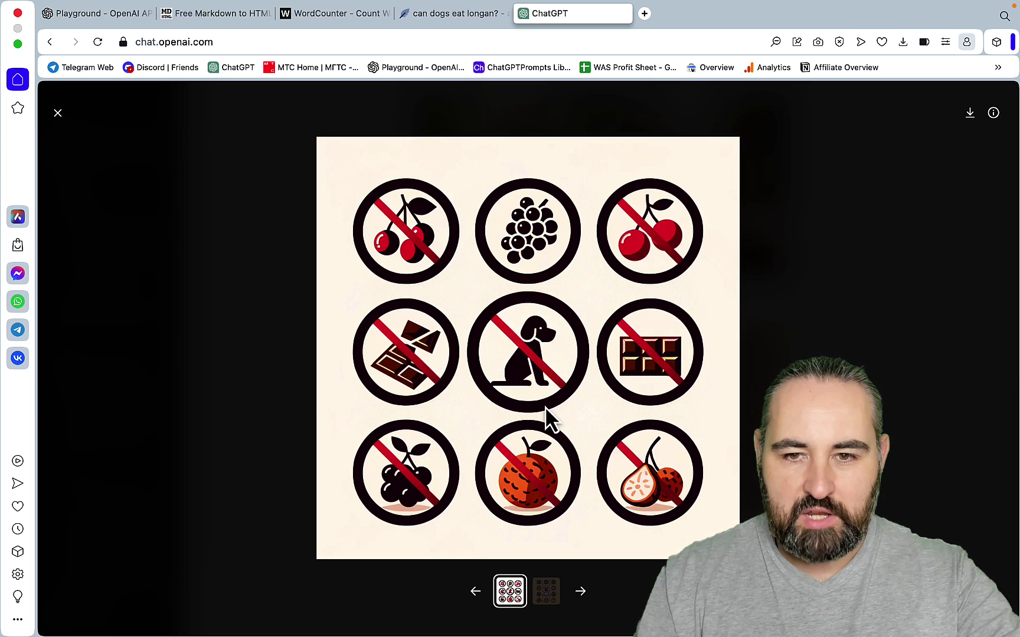
key(Escape)
scroll(551, 326, up, 3)
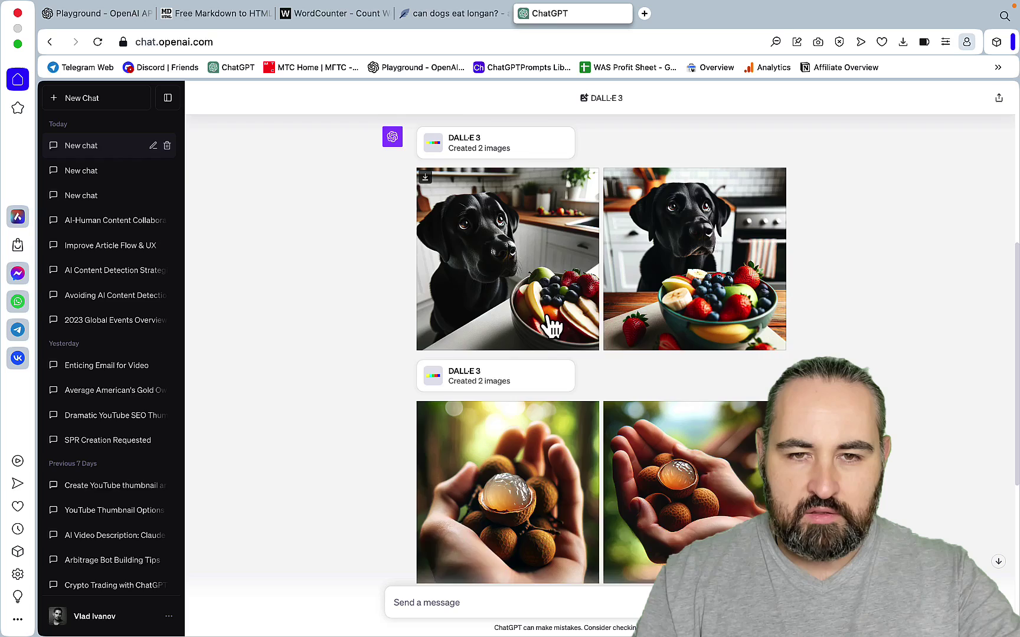
scroll(552, 326, up, 6)
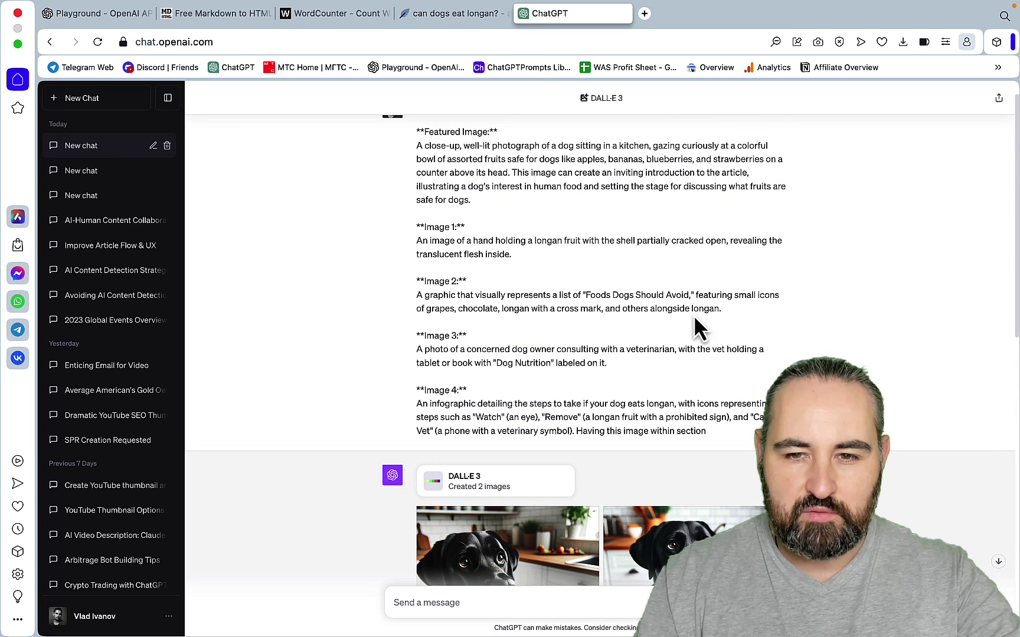
scroll(764, 350, up, 1)
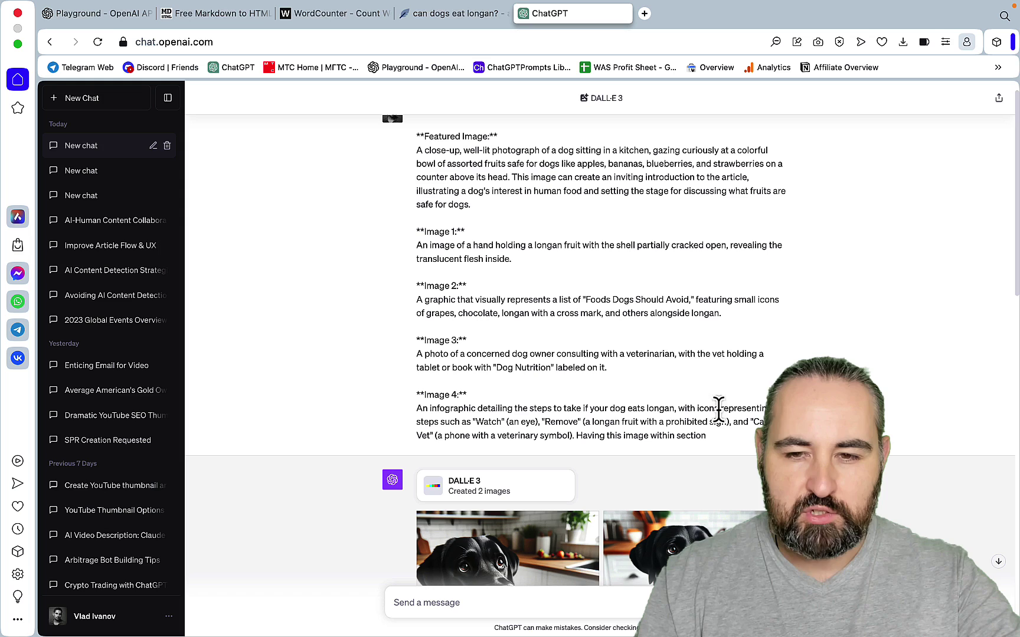
scroll(708, 389, down, 15)
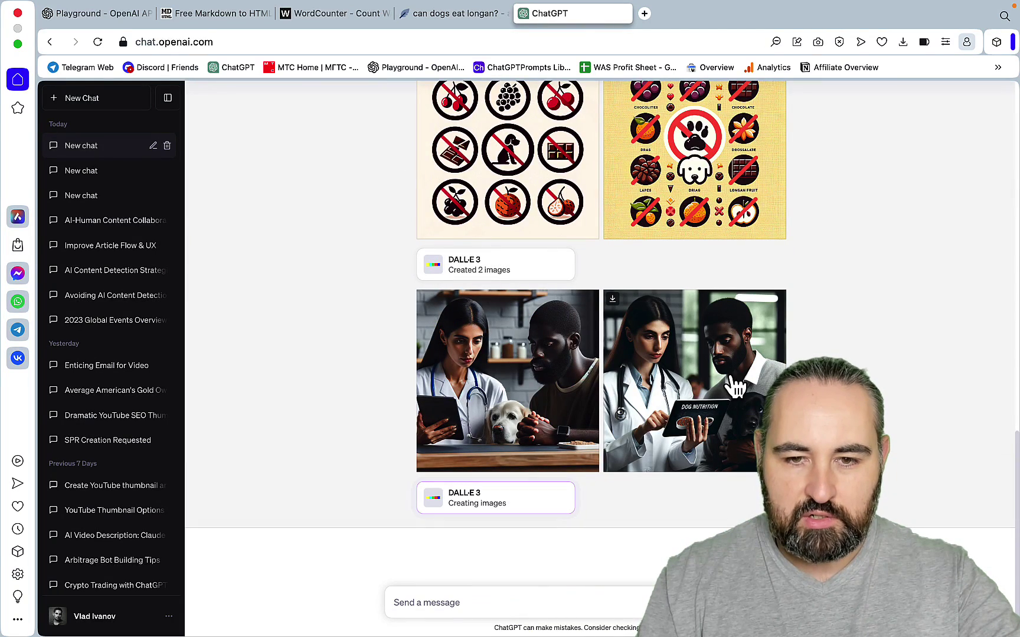
Step: Compare the two vet consultation images, then open the 'If Dog Eats Longan' steps infographic
click(536, 325)
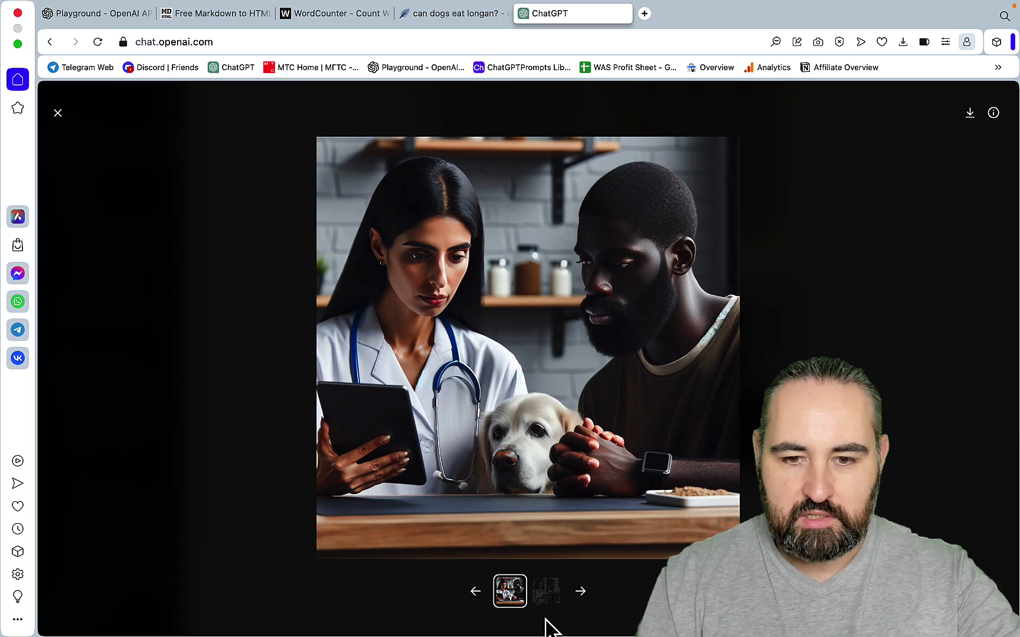
click(581, 591)
key(Escape)
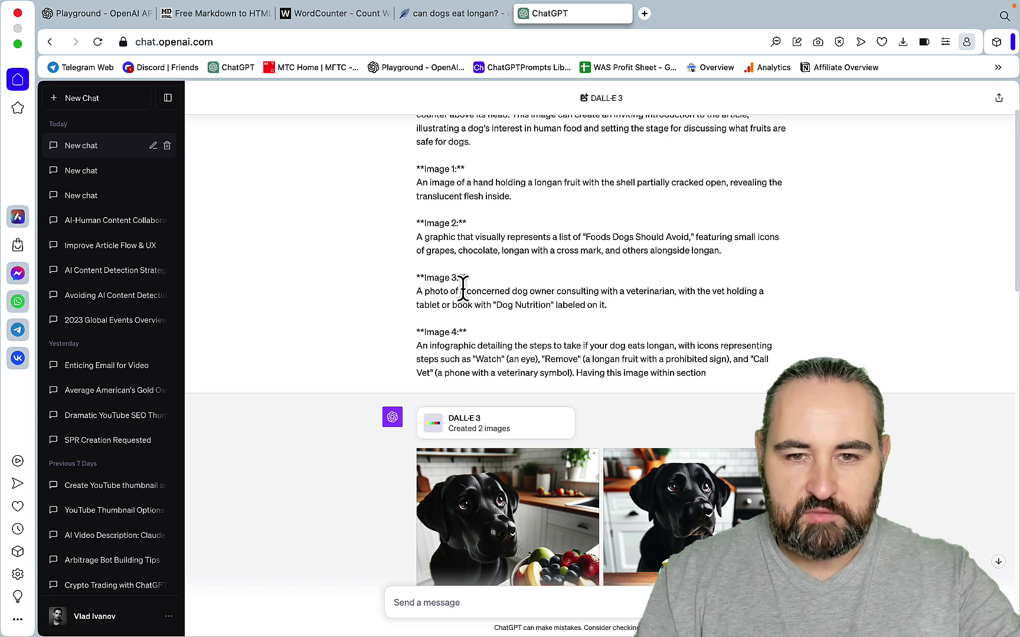
scroll(661, 425, down, 15)
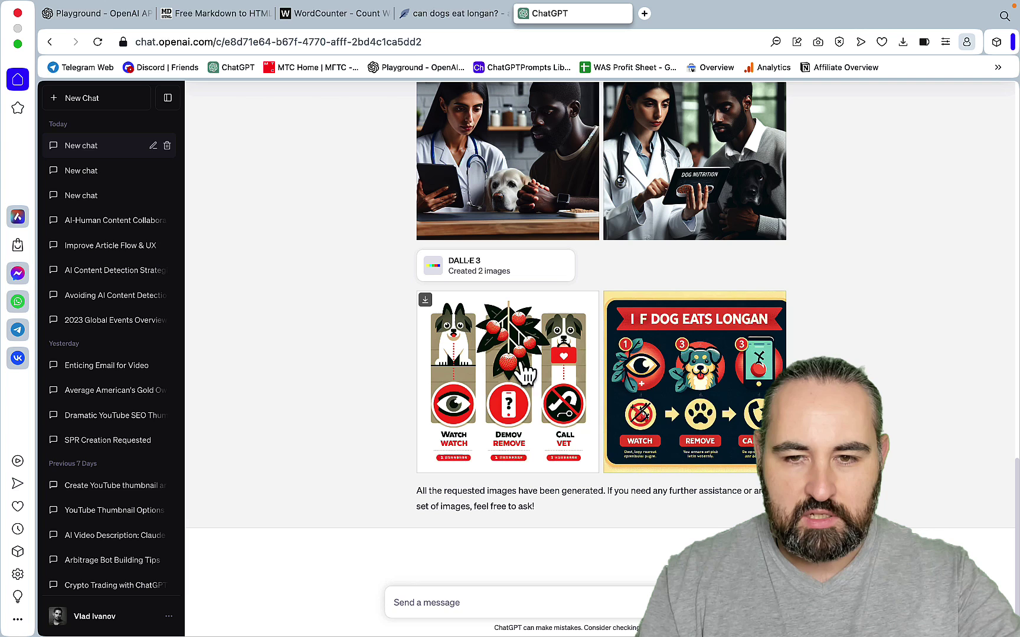
click(695, 354)
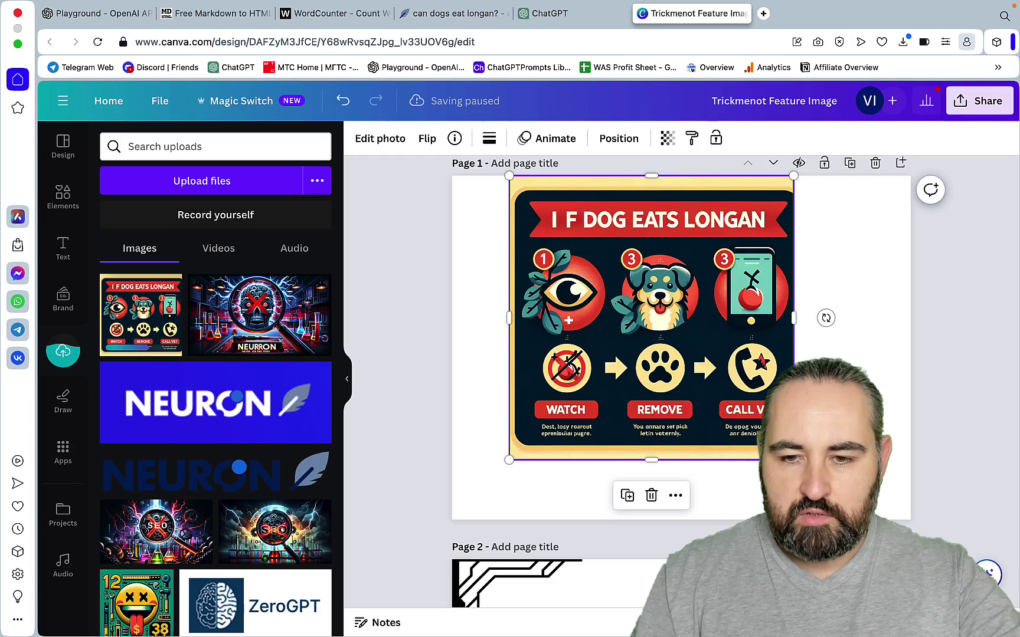
Step: Enlarge the longan infographic to fill the Canva page
drag(794, 460, 853, 520)
click(495, 243)
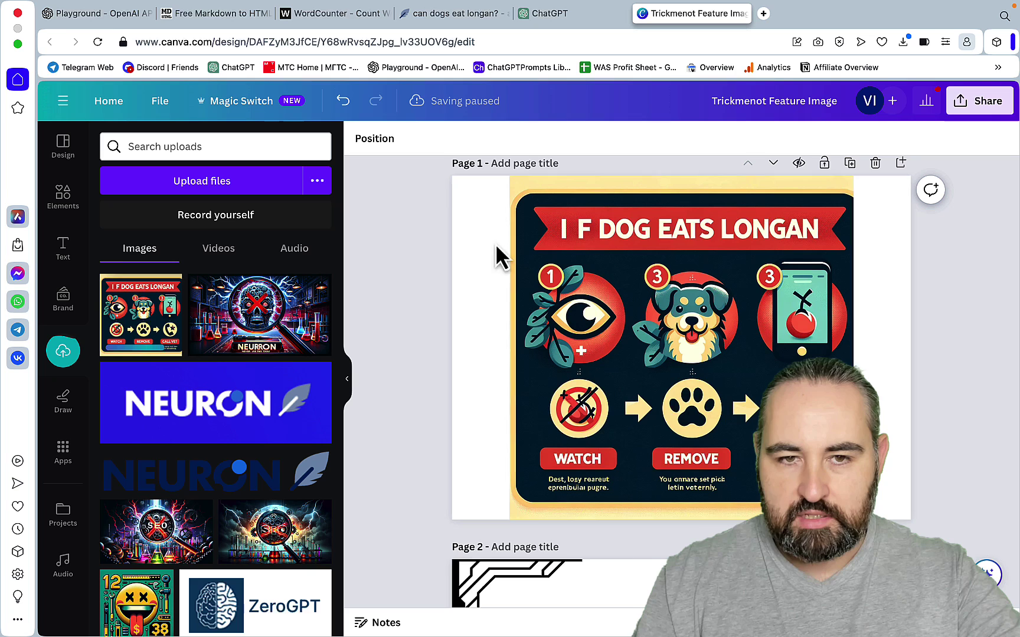
click(592, 268)
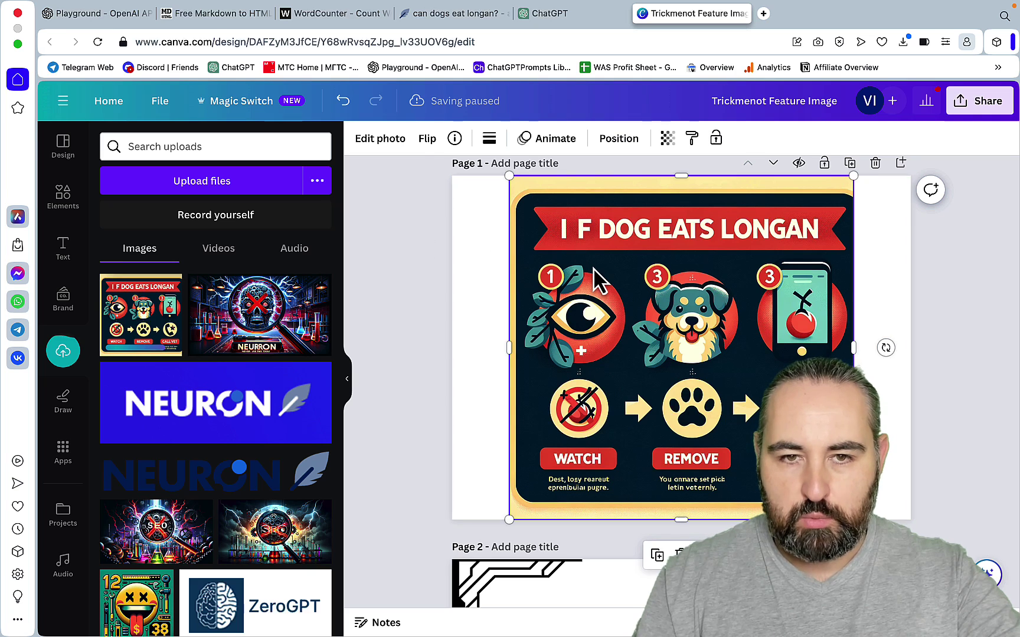
Step: Convert the infographic's lettering to editable text with Grab Text and check the CALL VET, REMOVE and WATCH boxes
click(384, 142)
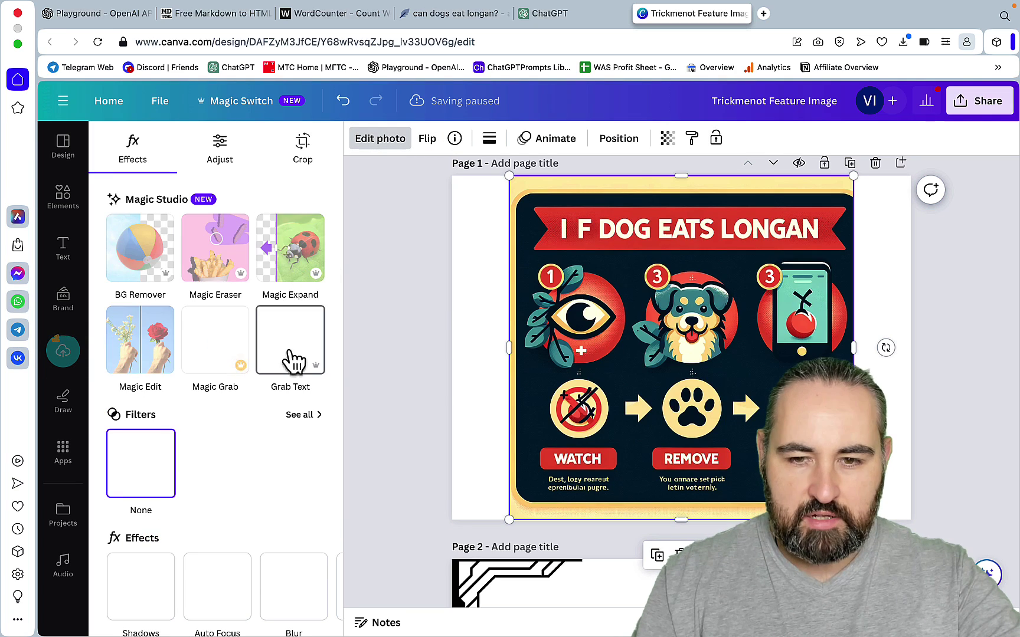
click(291, 357)
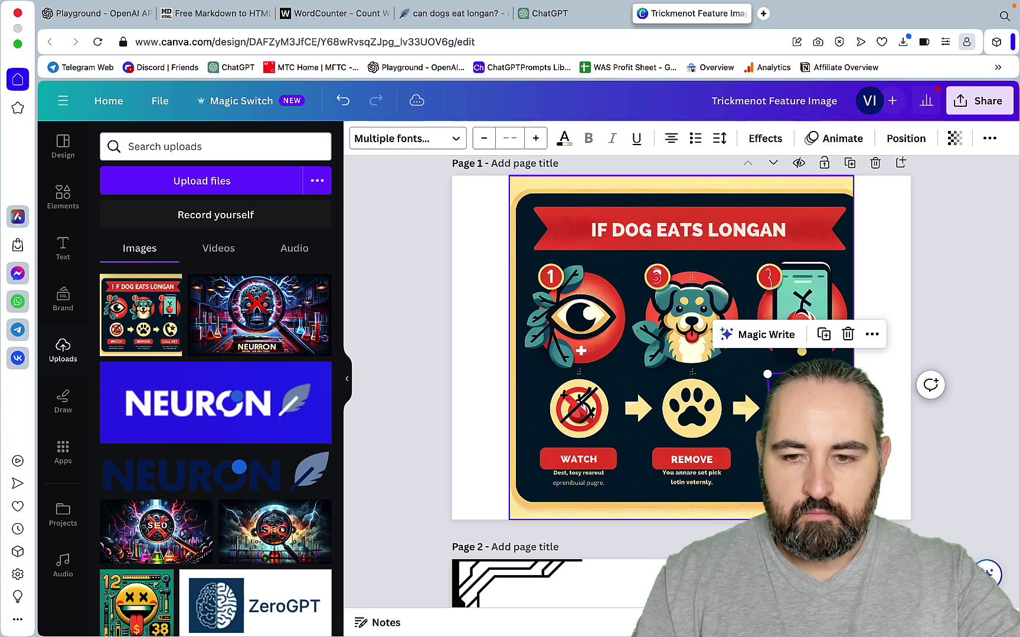
click(729, 460)
click(705, 481)
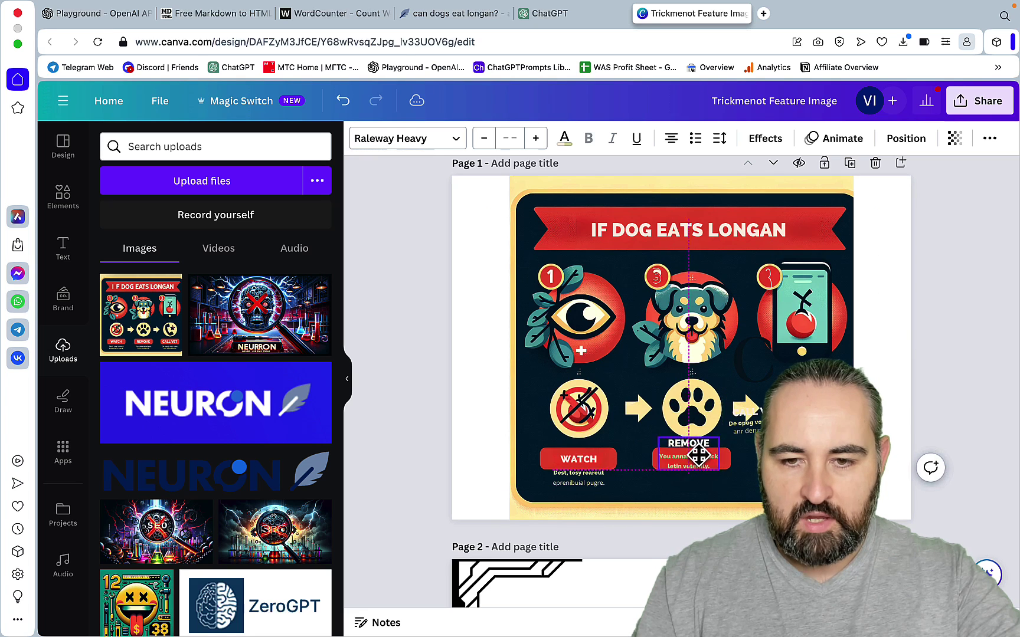
click(597, 480)
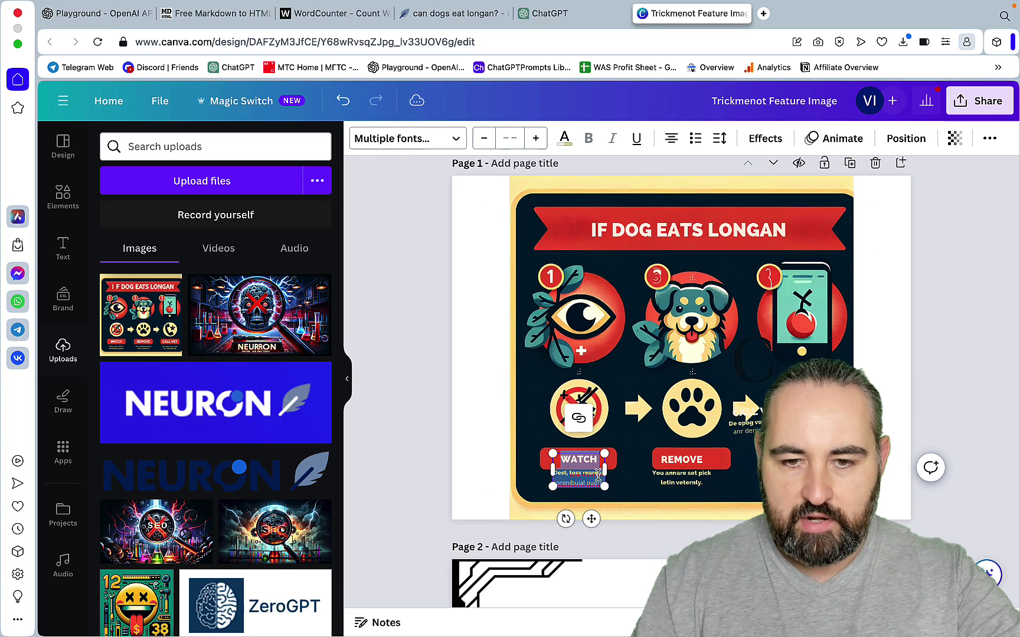
click(931, 469)
key(super+w)
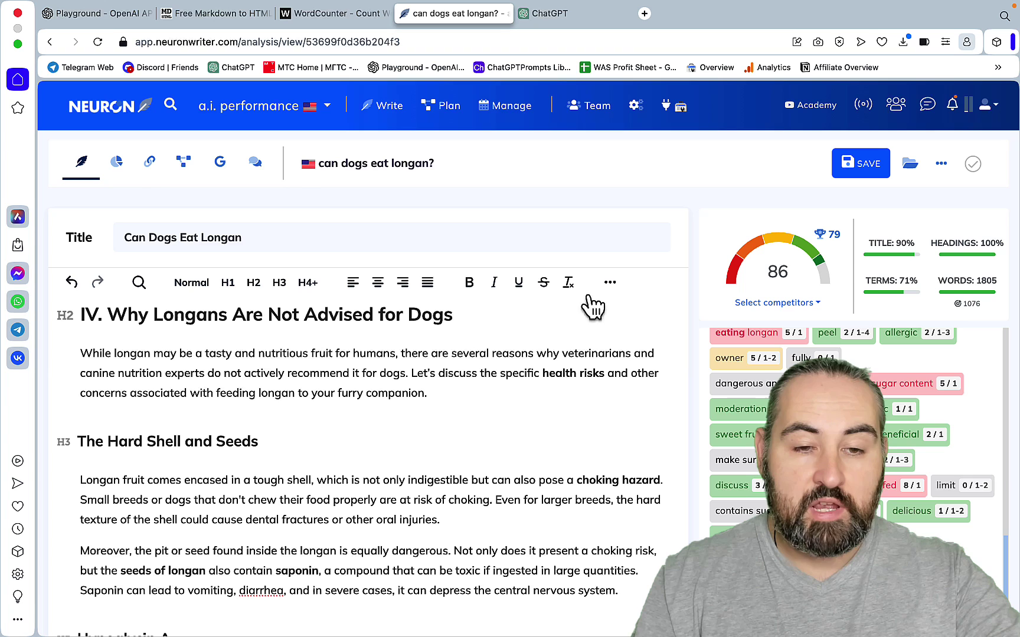